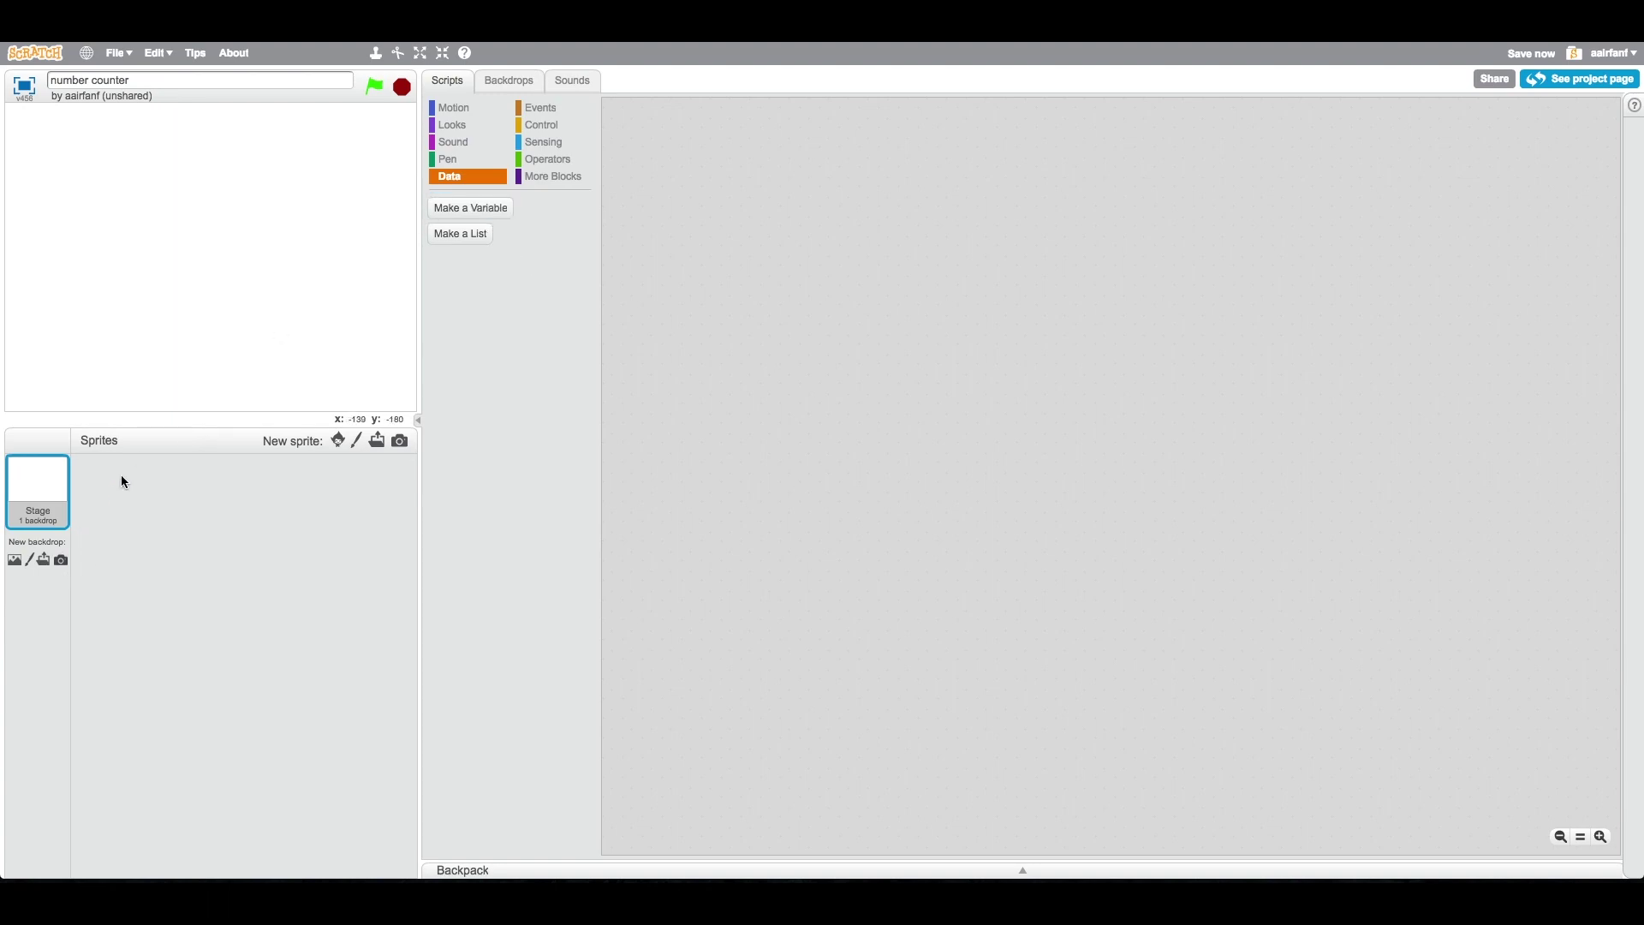
# Create a global variable named 'number'
pyautogui.click(490, 209)
pyautogui.write('n')
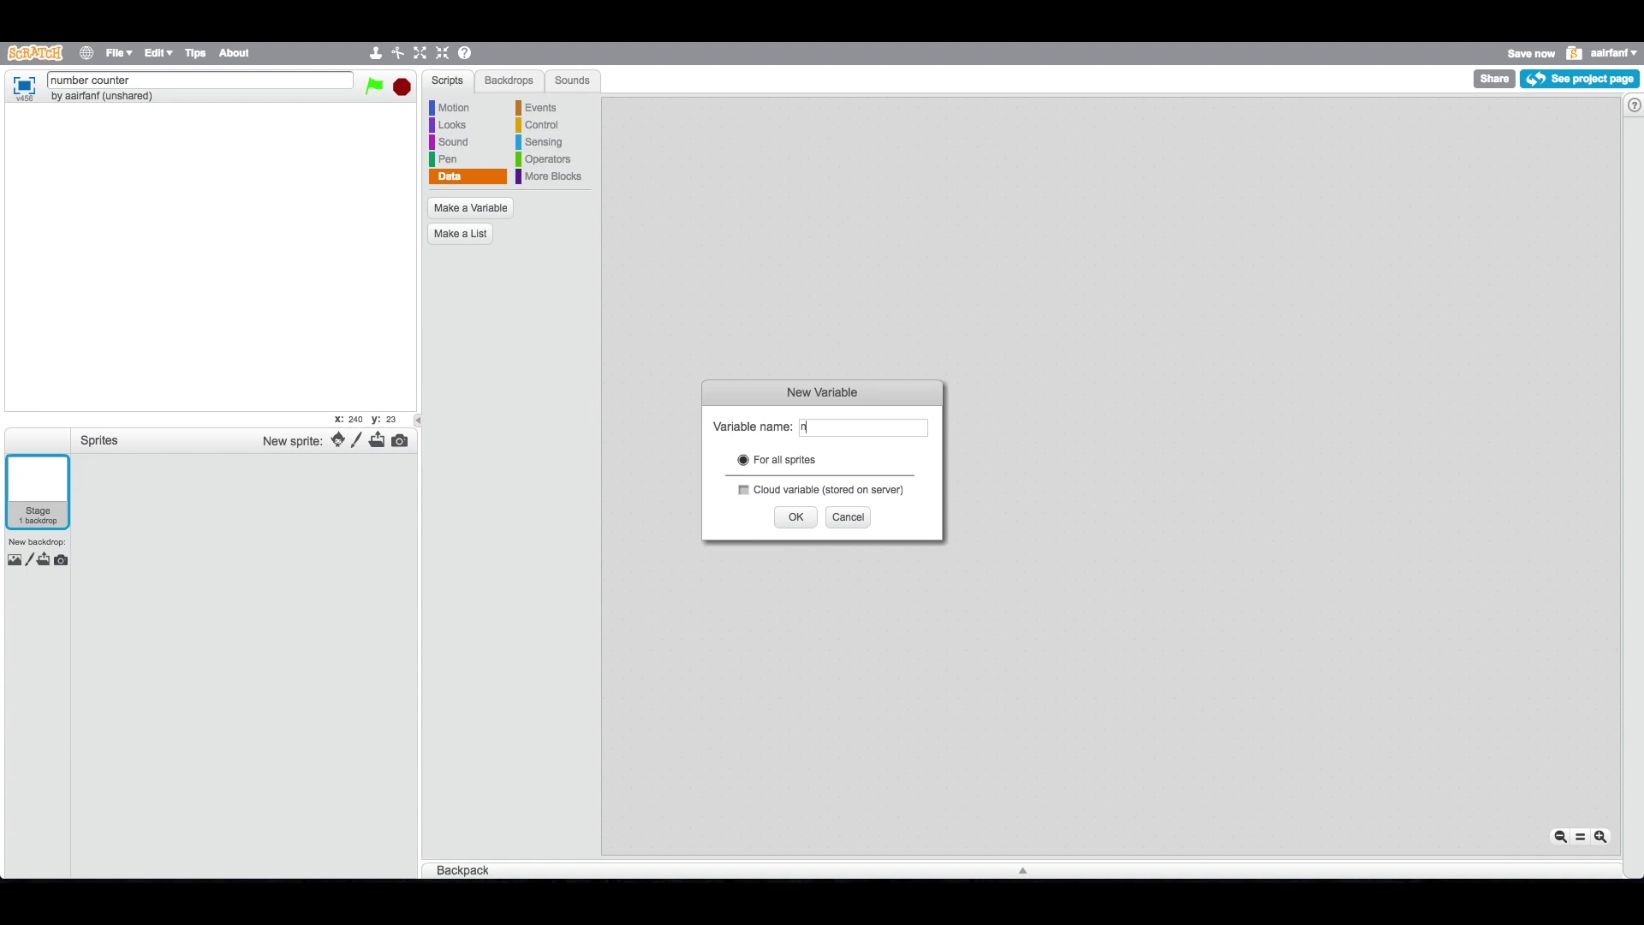
pyautogui.write('umber')
pyautogui.press('Return')
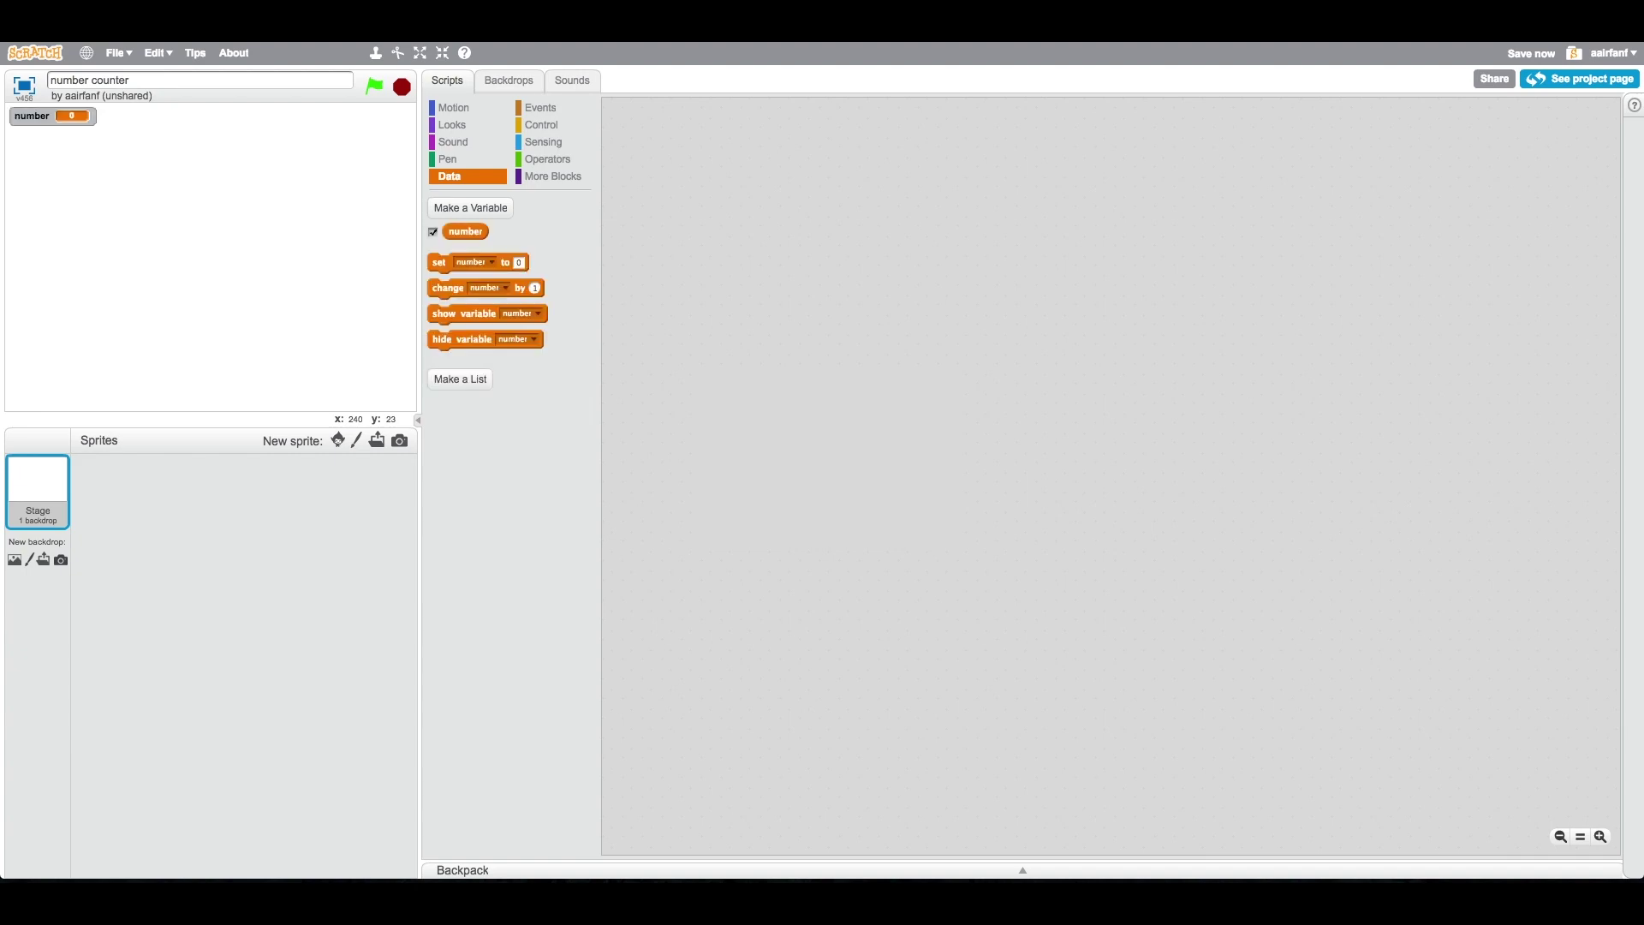
# Paint a new blank sprite and add only the green 0-pixel digit costume from the Letters library
pyautogui.click(355, 440)
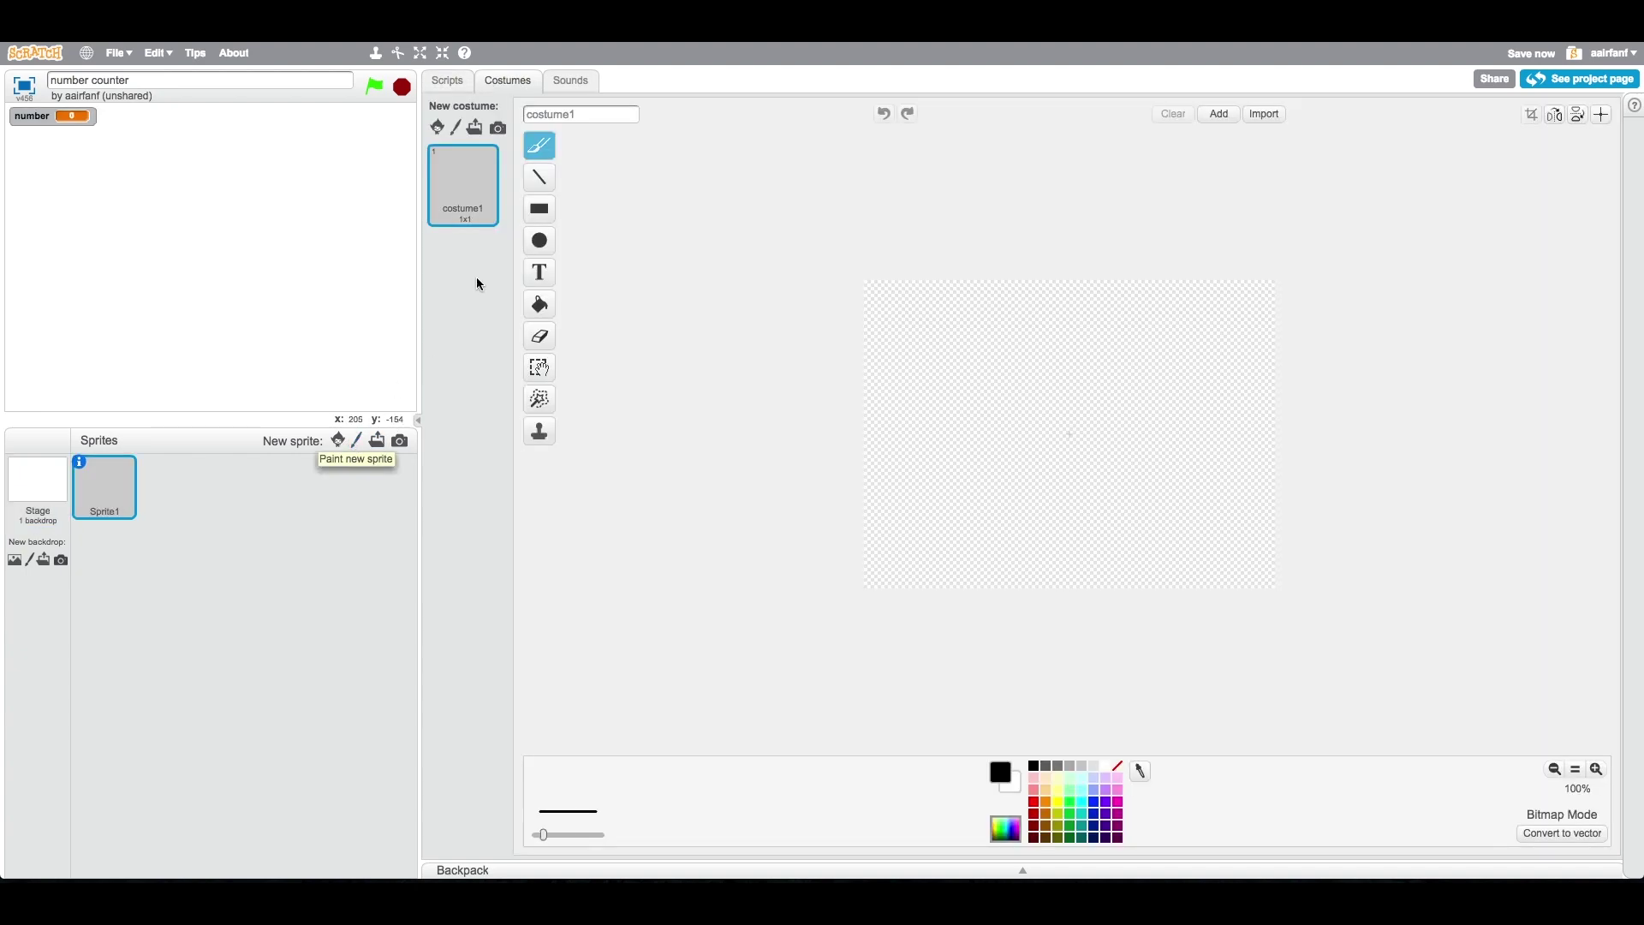
pyautogui.click(439, 129)
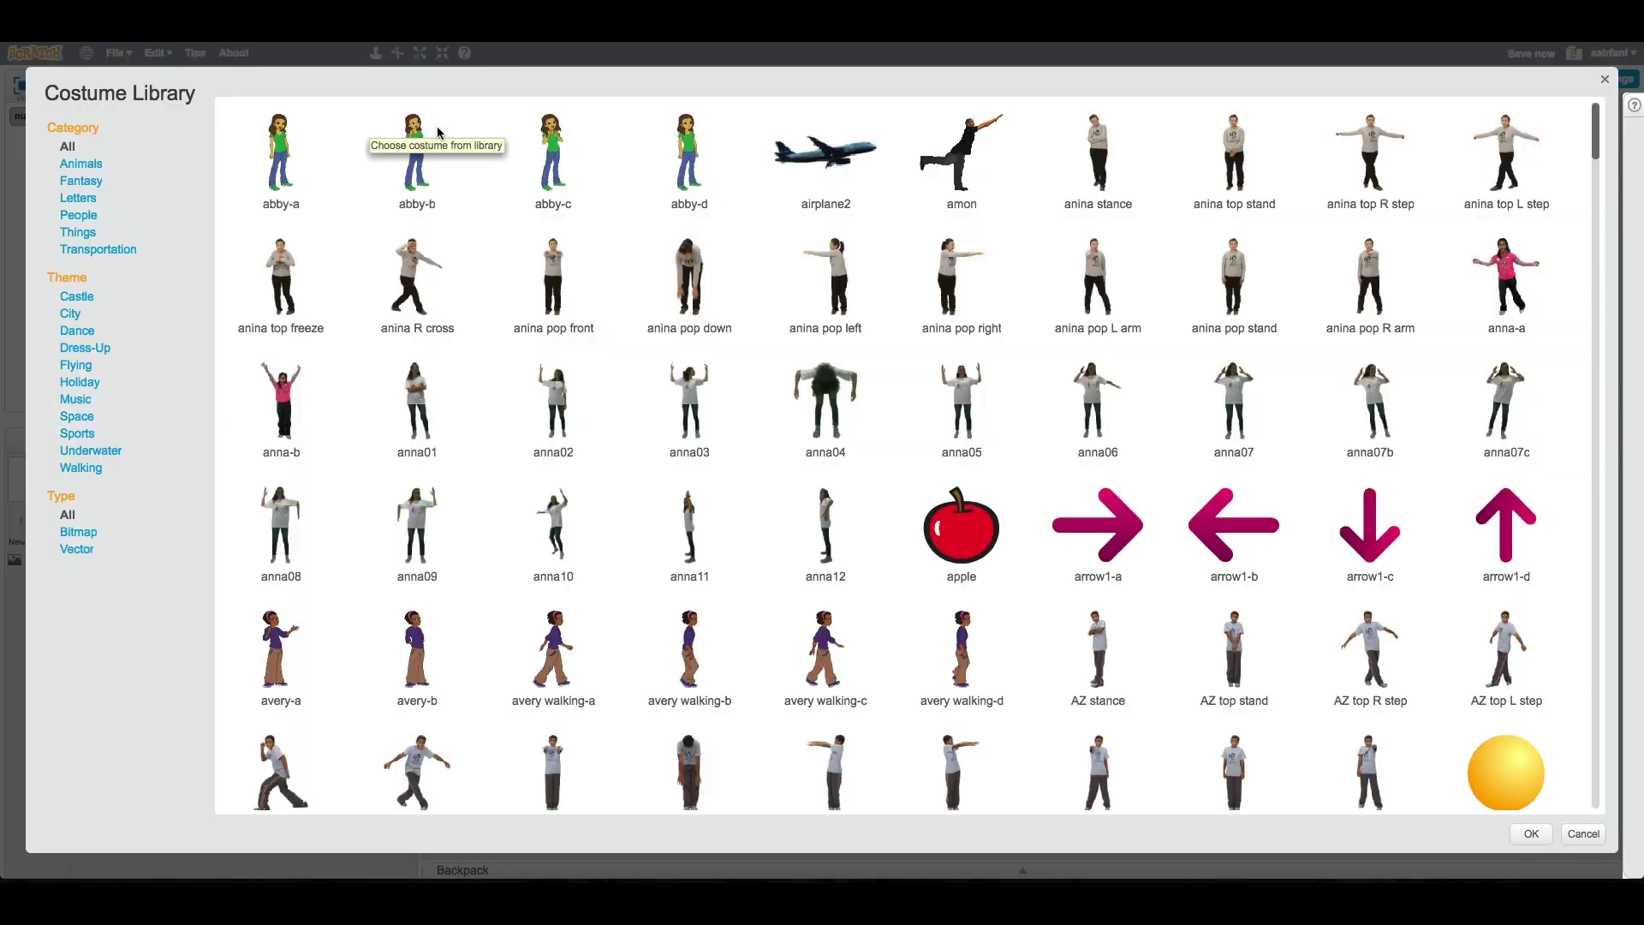
pyautogui.click(71, 200)
pyautogui.scroll(-5, 715, 440)
pyautogui.scroll(-5, 714, 436)
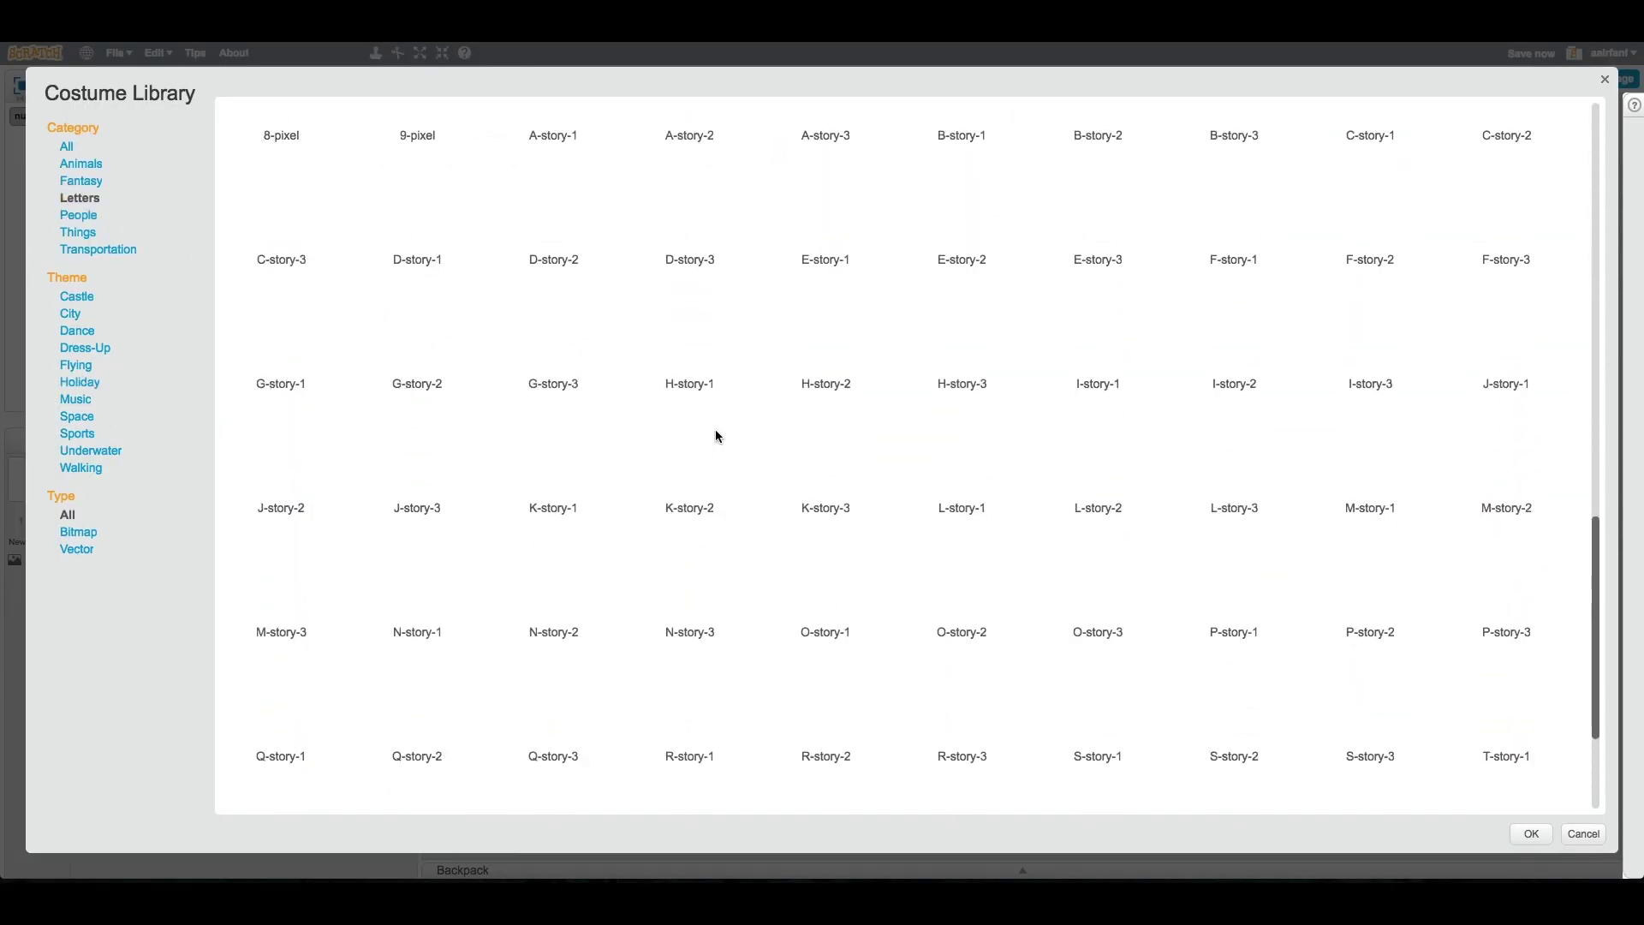
pyautogui.scroll(-2, 715, 433)
pyautogui.scroll(2, 824, 442)
pyautogui.scroll(4, 824, 442)
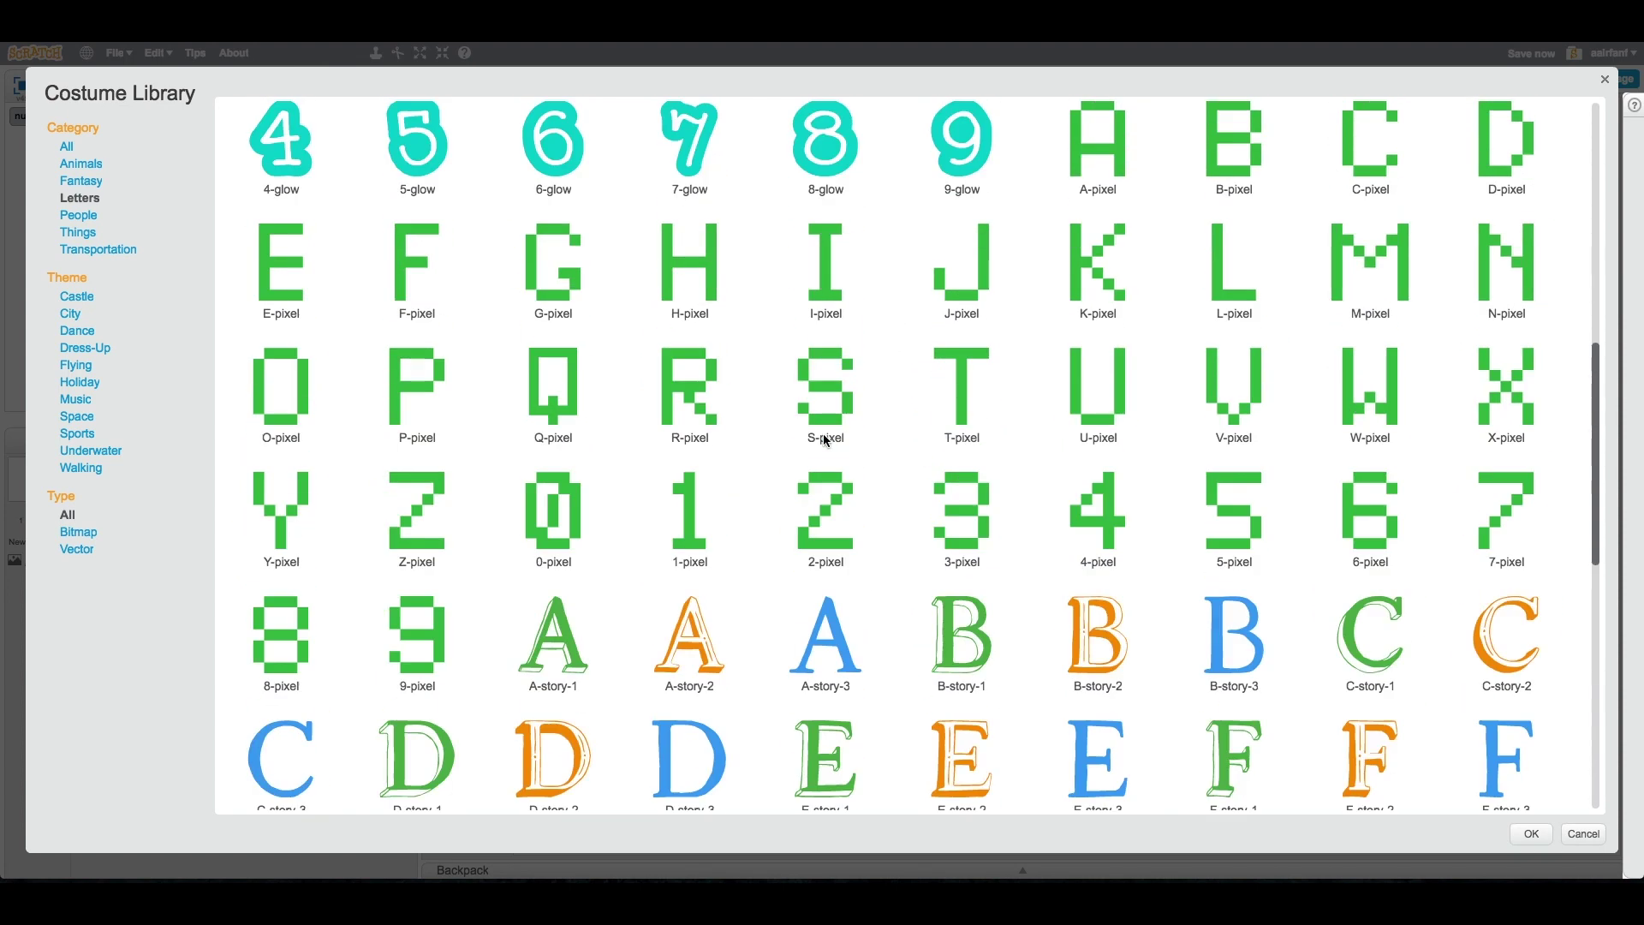
pyautogui.scroll(1, 634, 473)
pyautogui.click(553, 614)
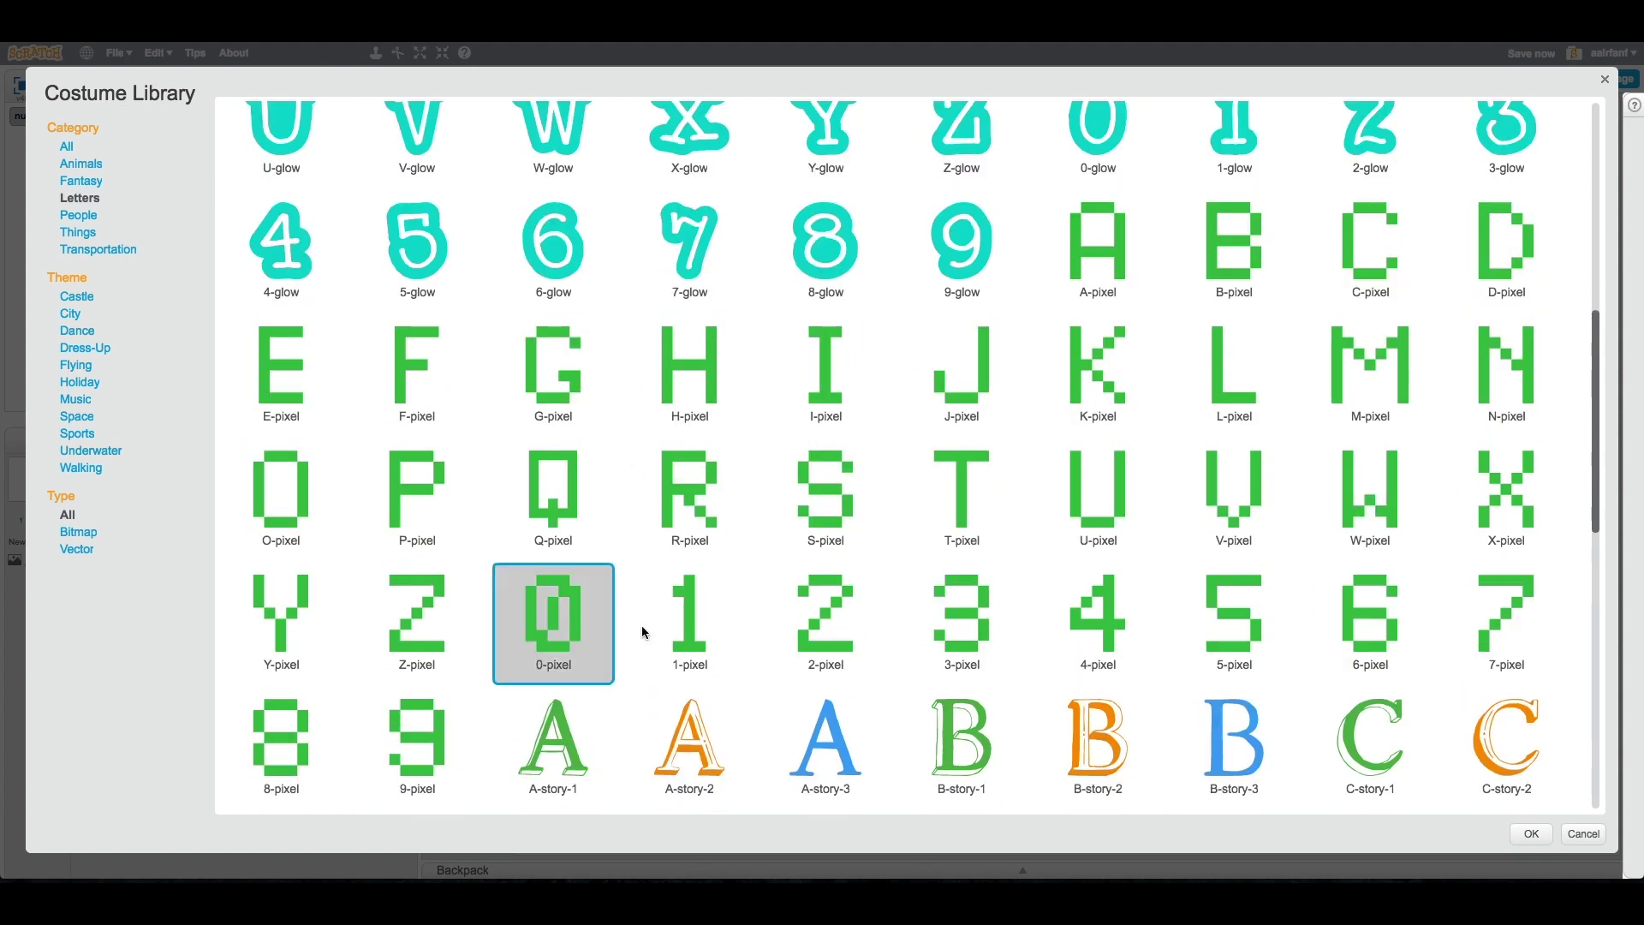
pyautogui.doubleClick(668, 623)
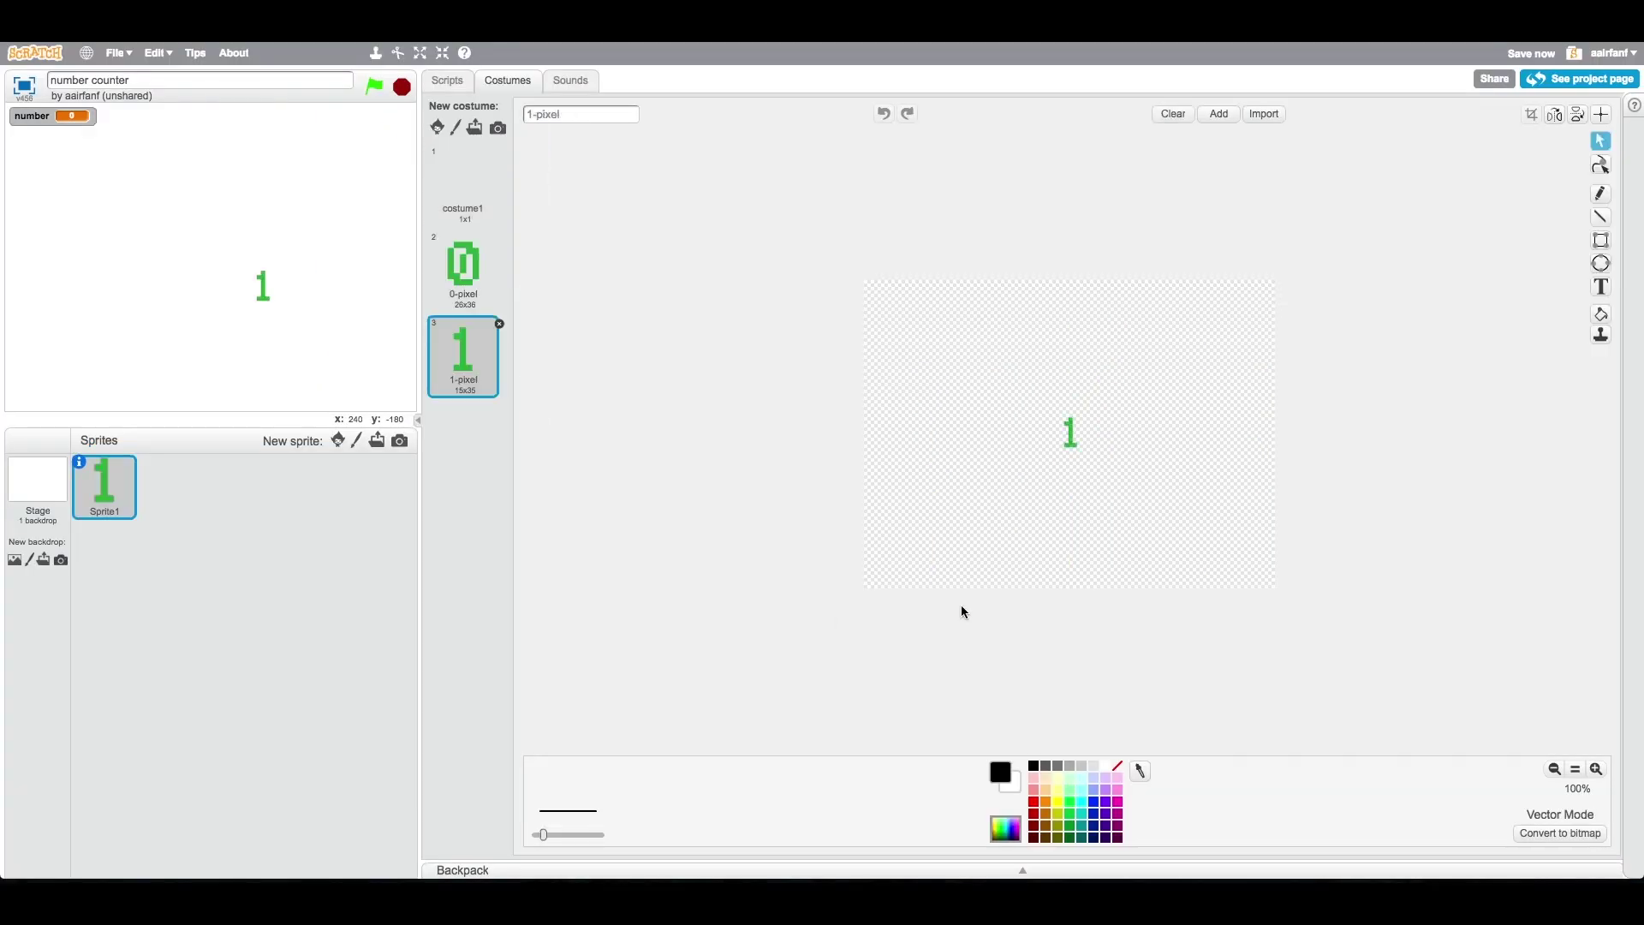
pyautogui.click(499, 322)
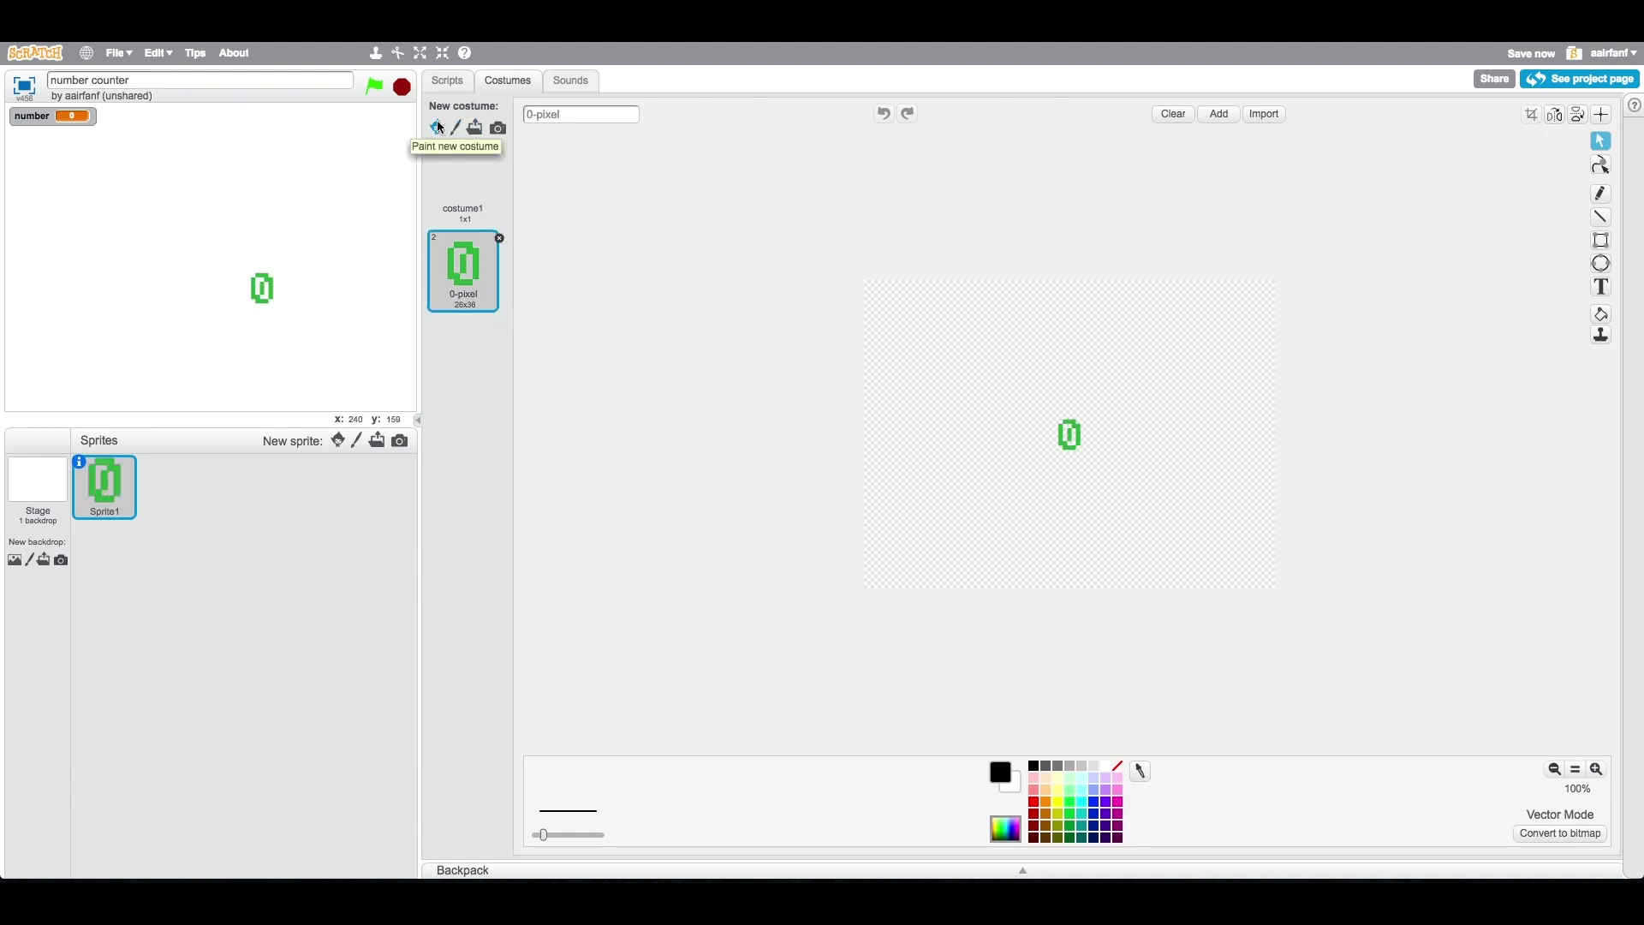
# Add the 1-pixel through 9-pixel digit costumes from the library in one selection
pyautogui.click(437, 128)
pyautogui.scroll(-3, 972, 566)
pyautogui.scroll(-10, 972, 565)
pyautogui.scroll(-10, 972, 565)
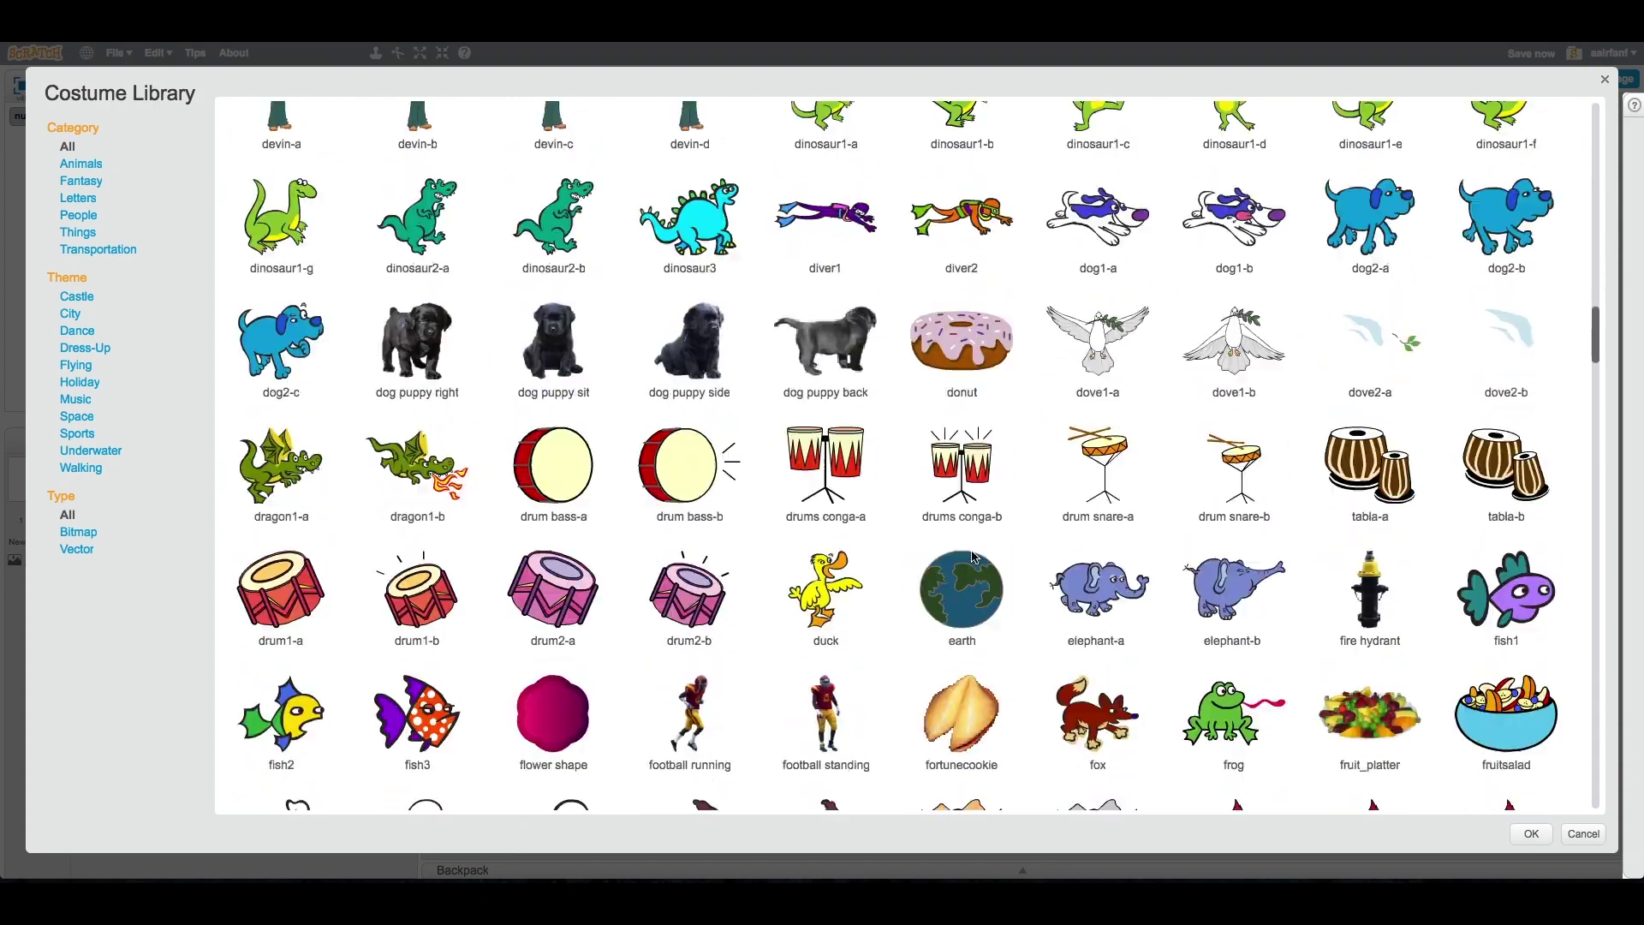
pyautogui.scroll(-10, 973, 566)
pyautogui.scroll(-10, 973, 555)
pyautogui.scroll(-10, 973, 556)
pyautogui.scroll(-10, 973, 555)
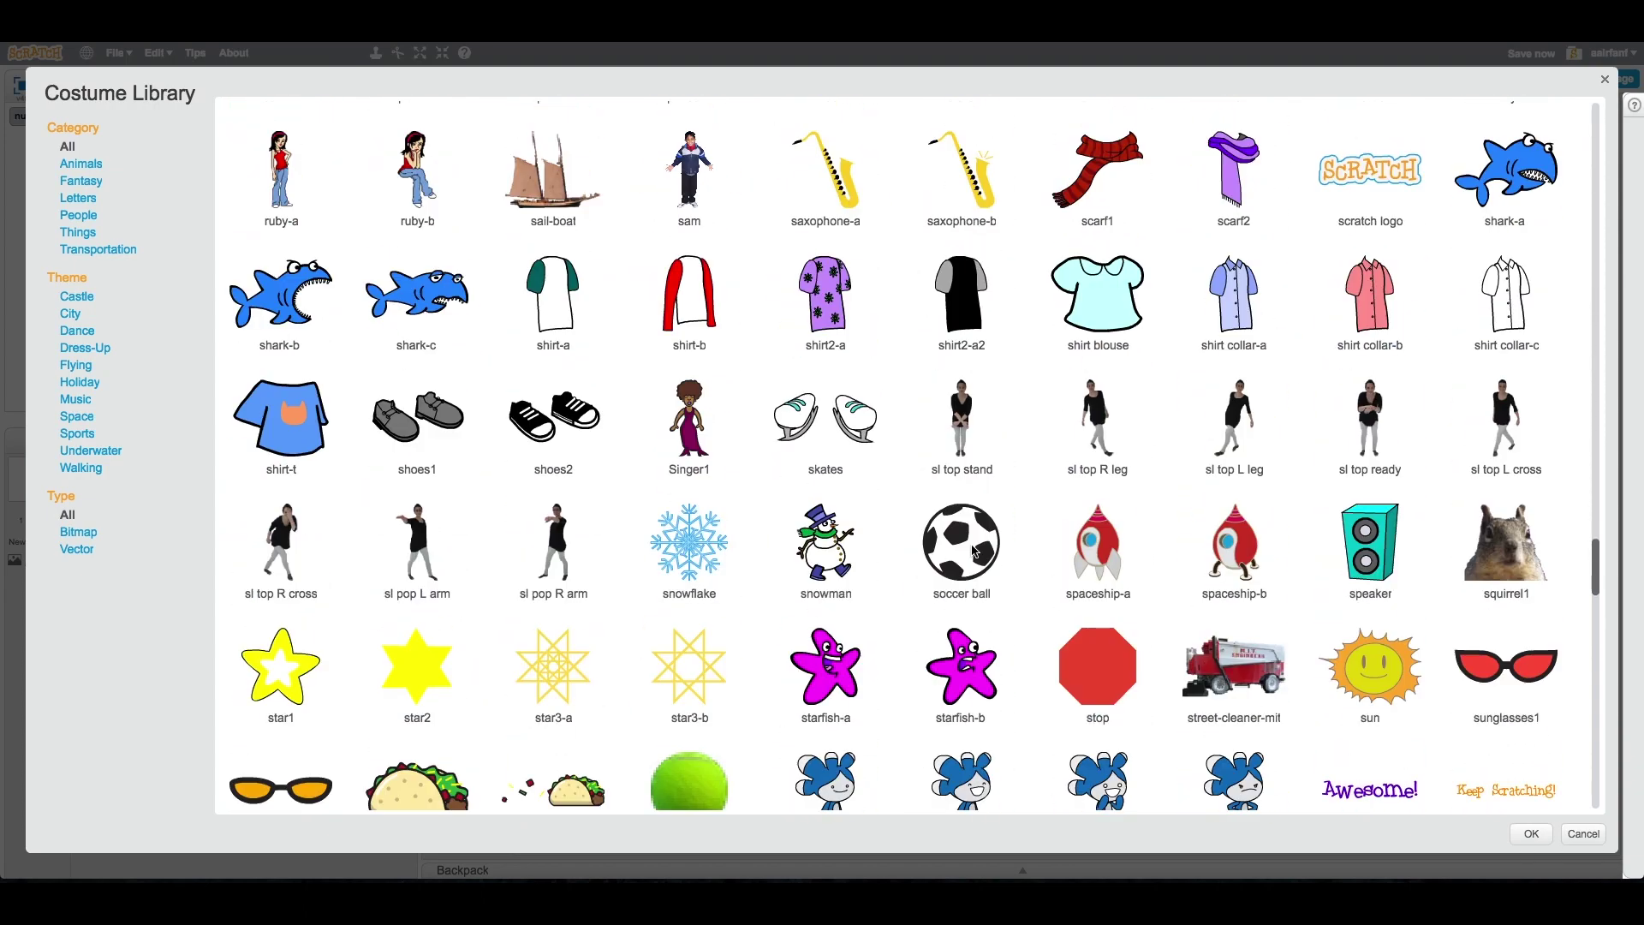
pyautogui.scroll(-10, 972, 552)
pyautogui.scroll(-5, 973, 551)
pyautogui.scroll(-5, 971, 551)
pyautogui.scroll(-3, 924, 531)
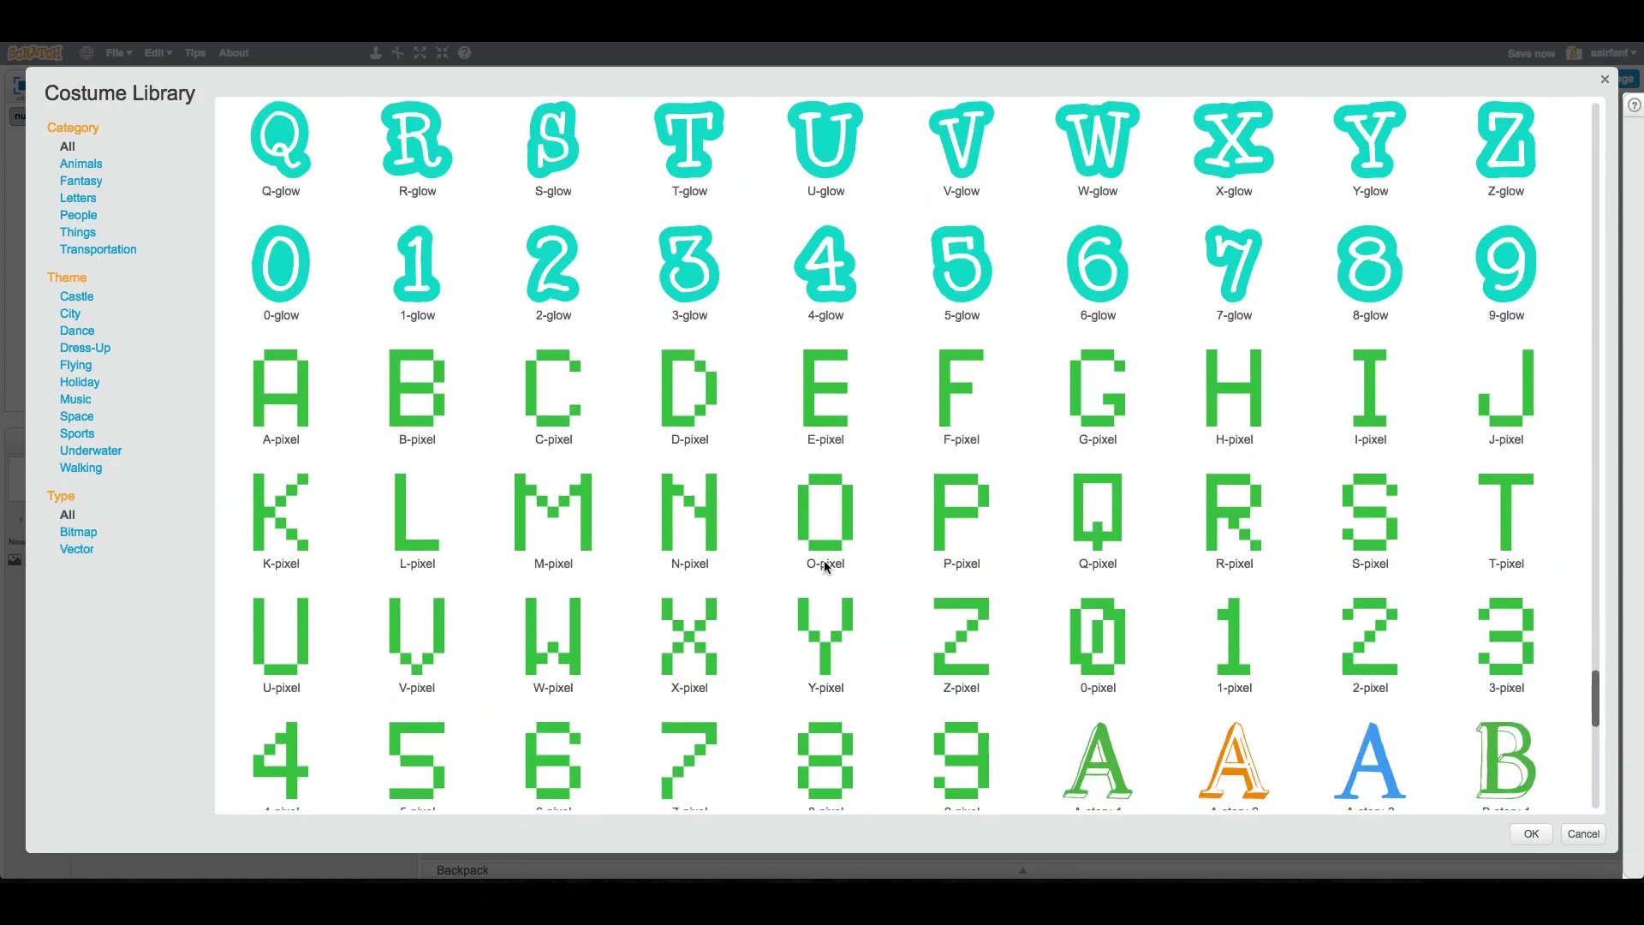
pyautogui.scroll(-5, 824, 561)
pyautogui.scroll(-3, 729, 411)
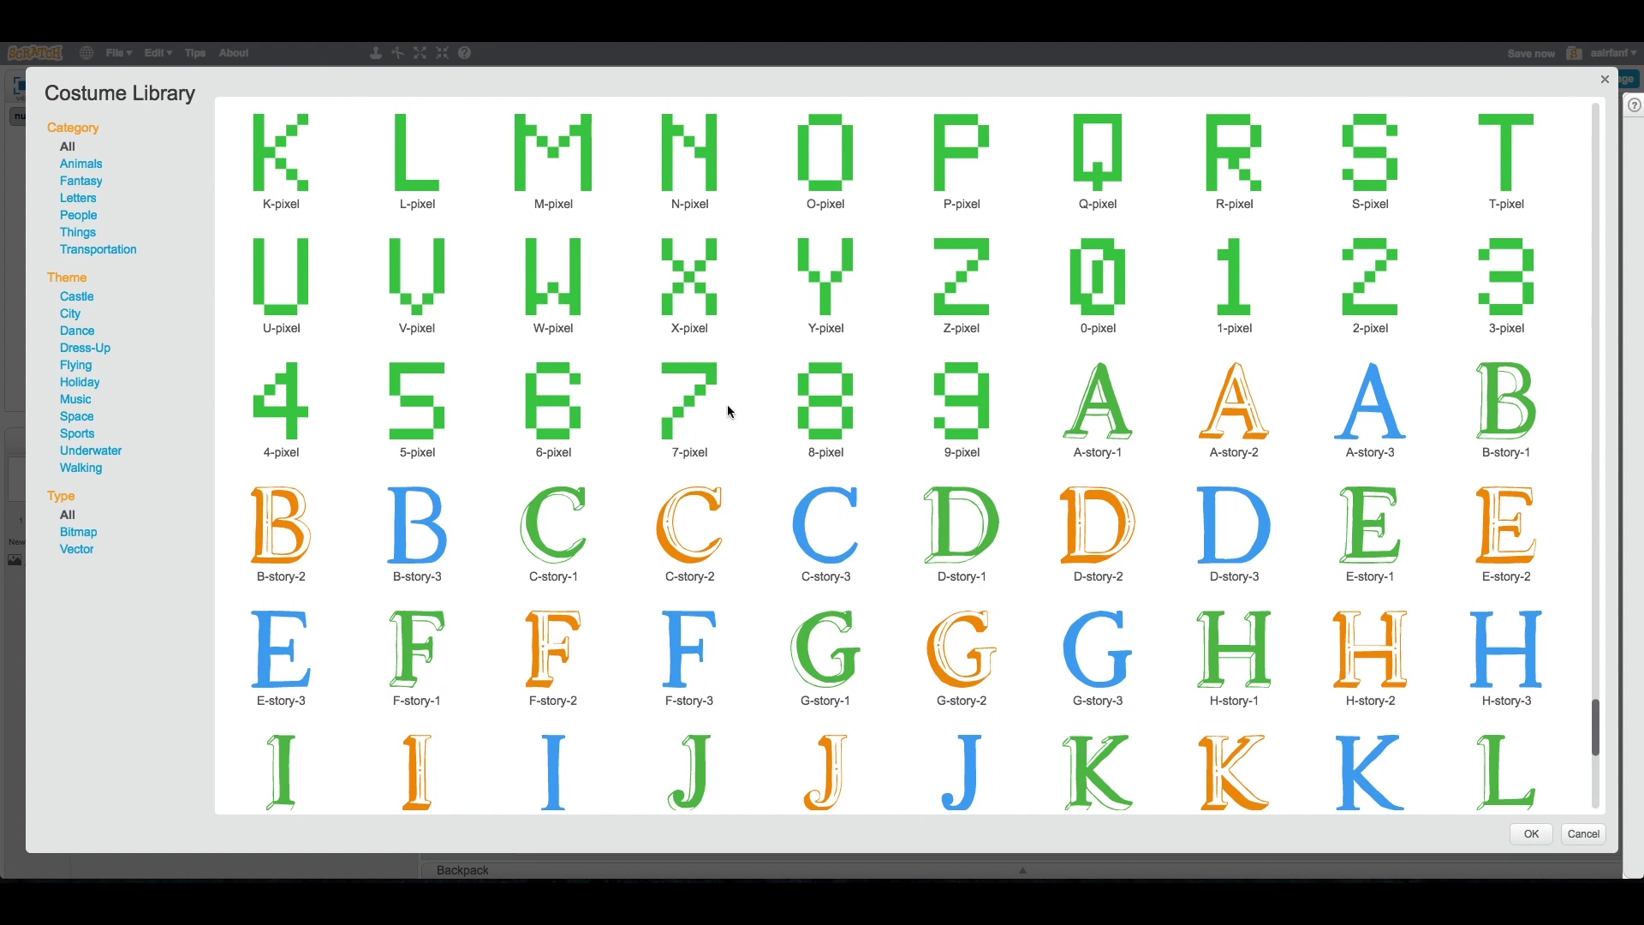
pyautogui.click(1226, 285)
pyautogui.click(1369, 290)
pyautogui.click(1462, 280)
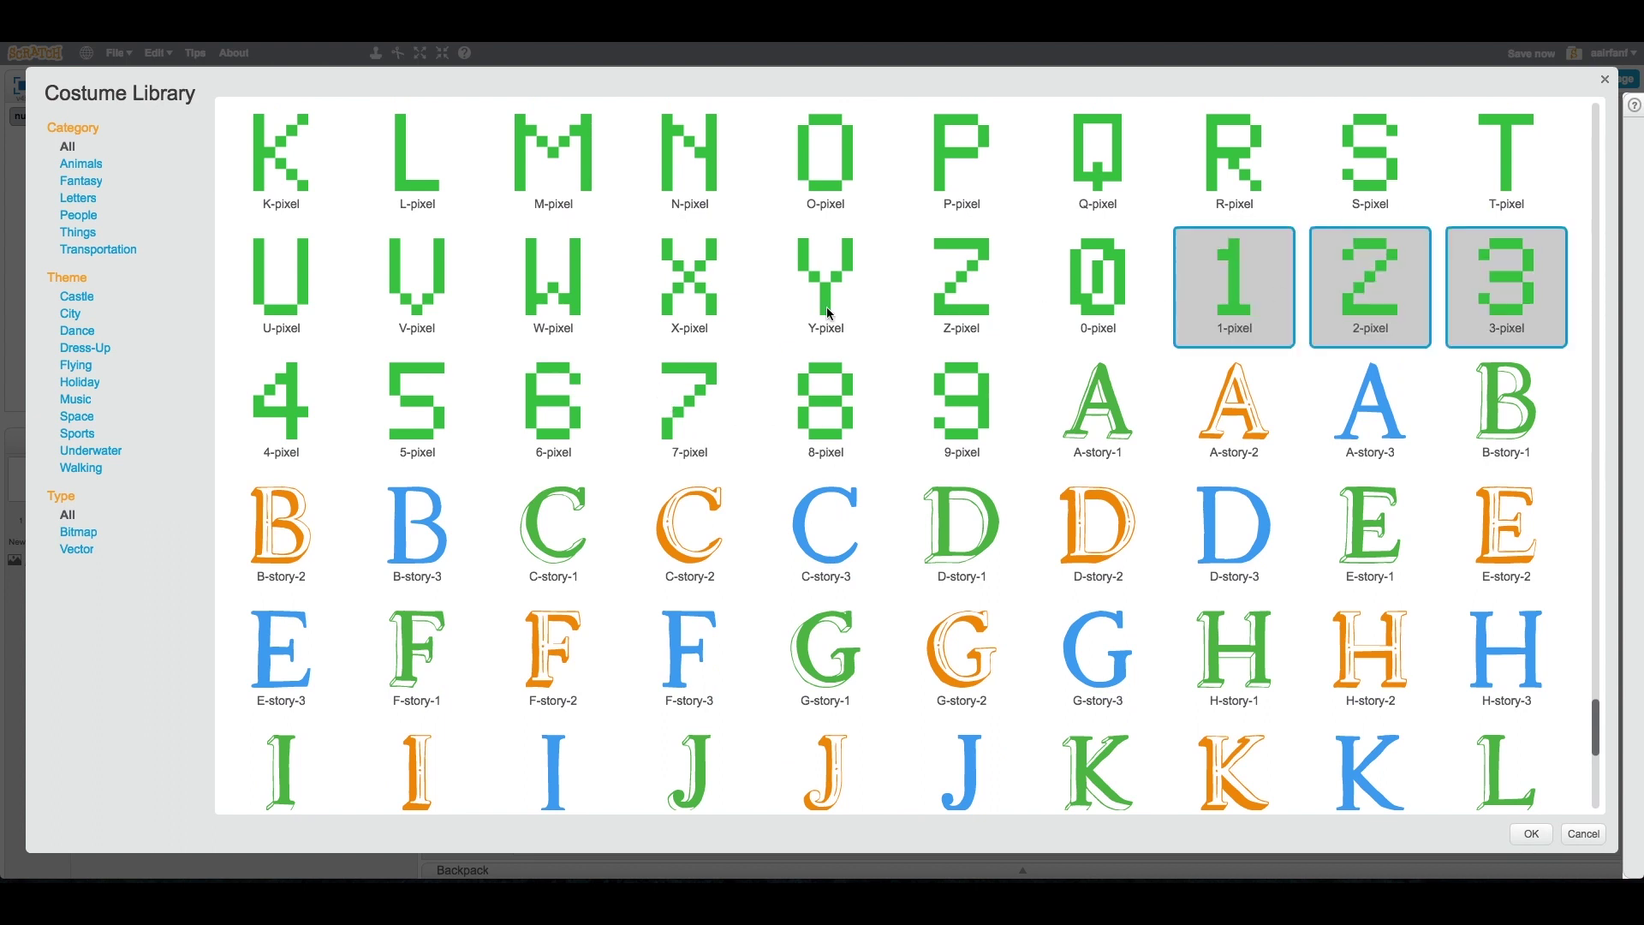
pyautogui.click(276, 417)
pyautogui.click(470, 411)
pyautogui.click(565, 405)
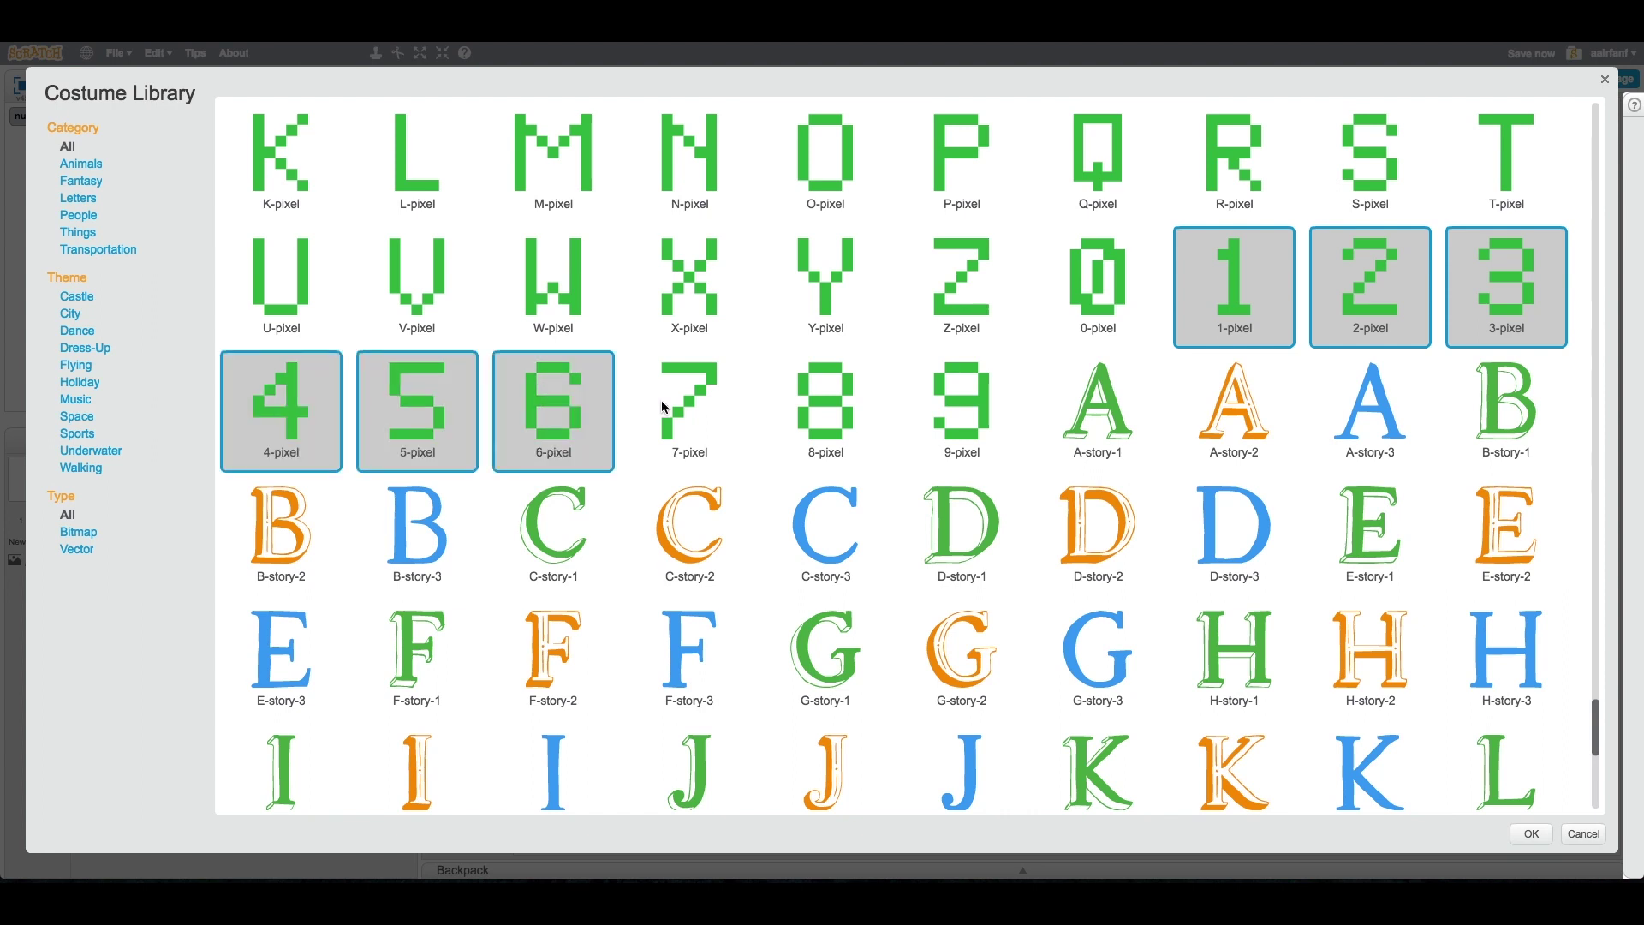
pyautogui.click(705, 404)
pyautogui.click(832, 429)
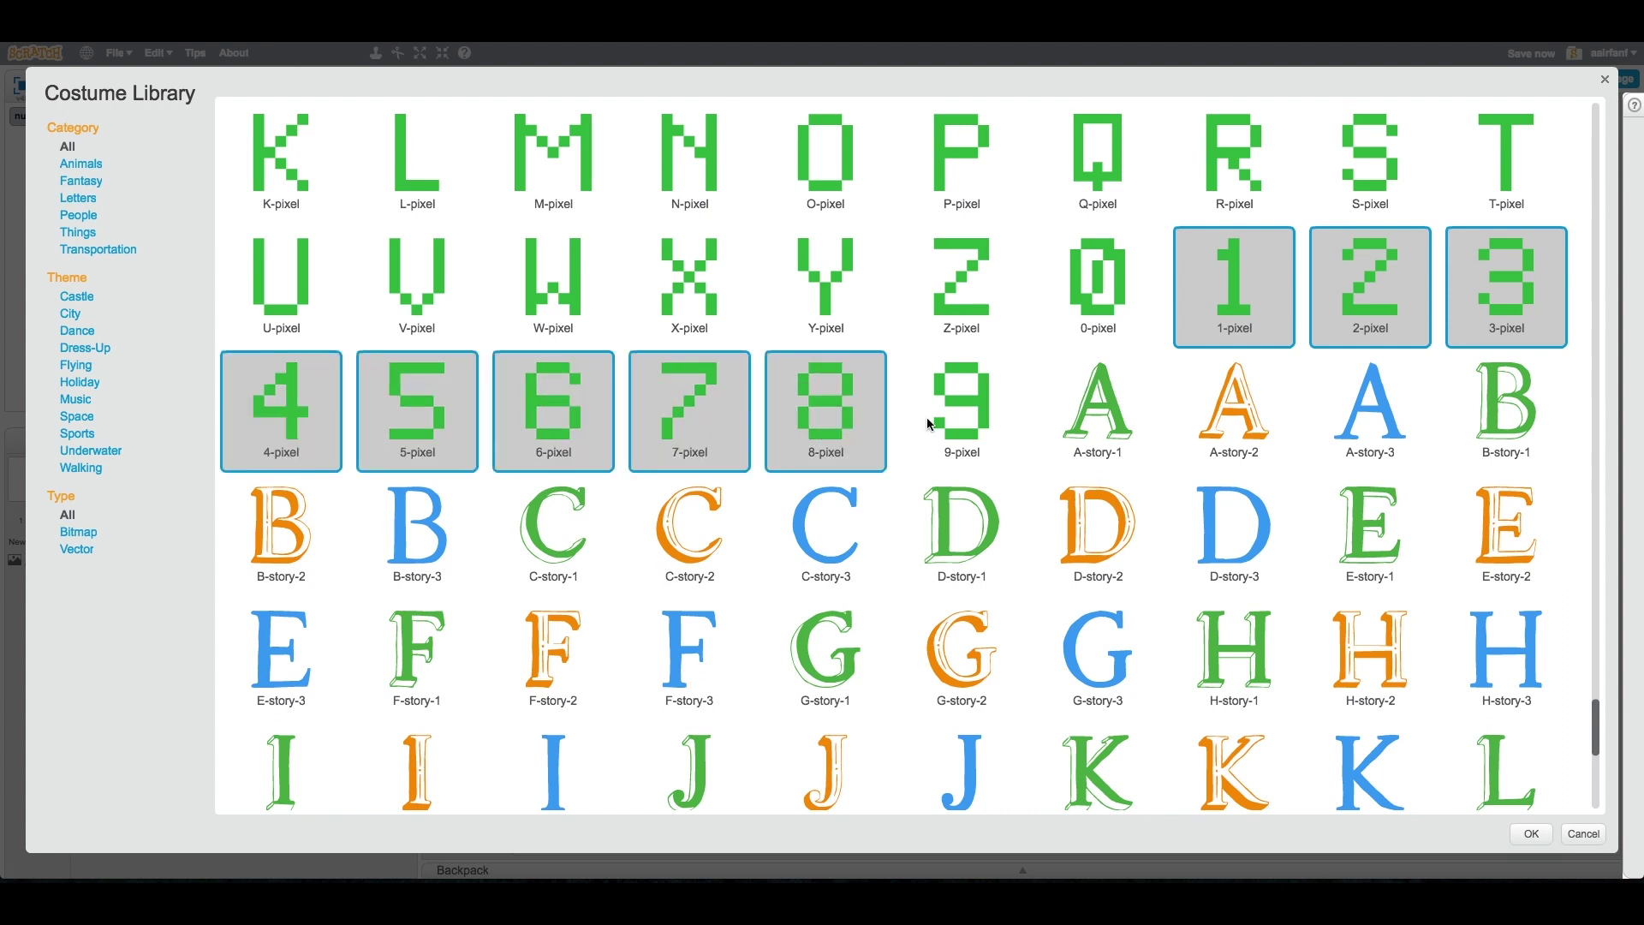
pyautogui.click(949, 422)
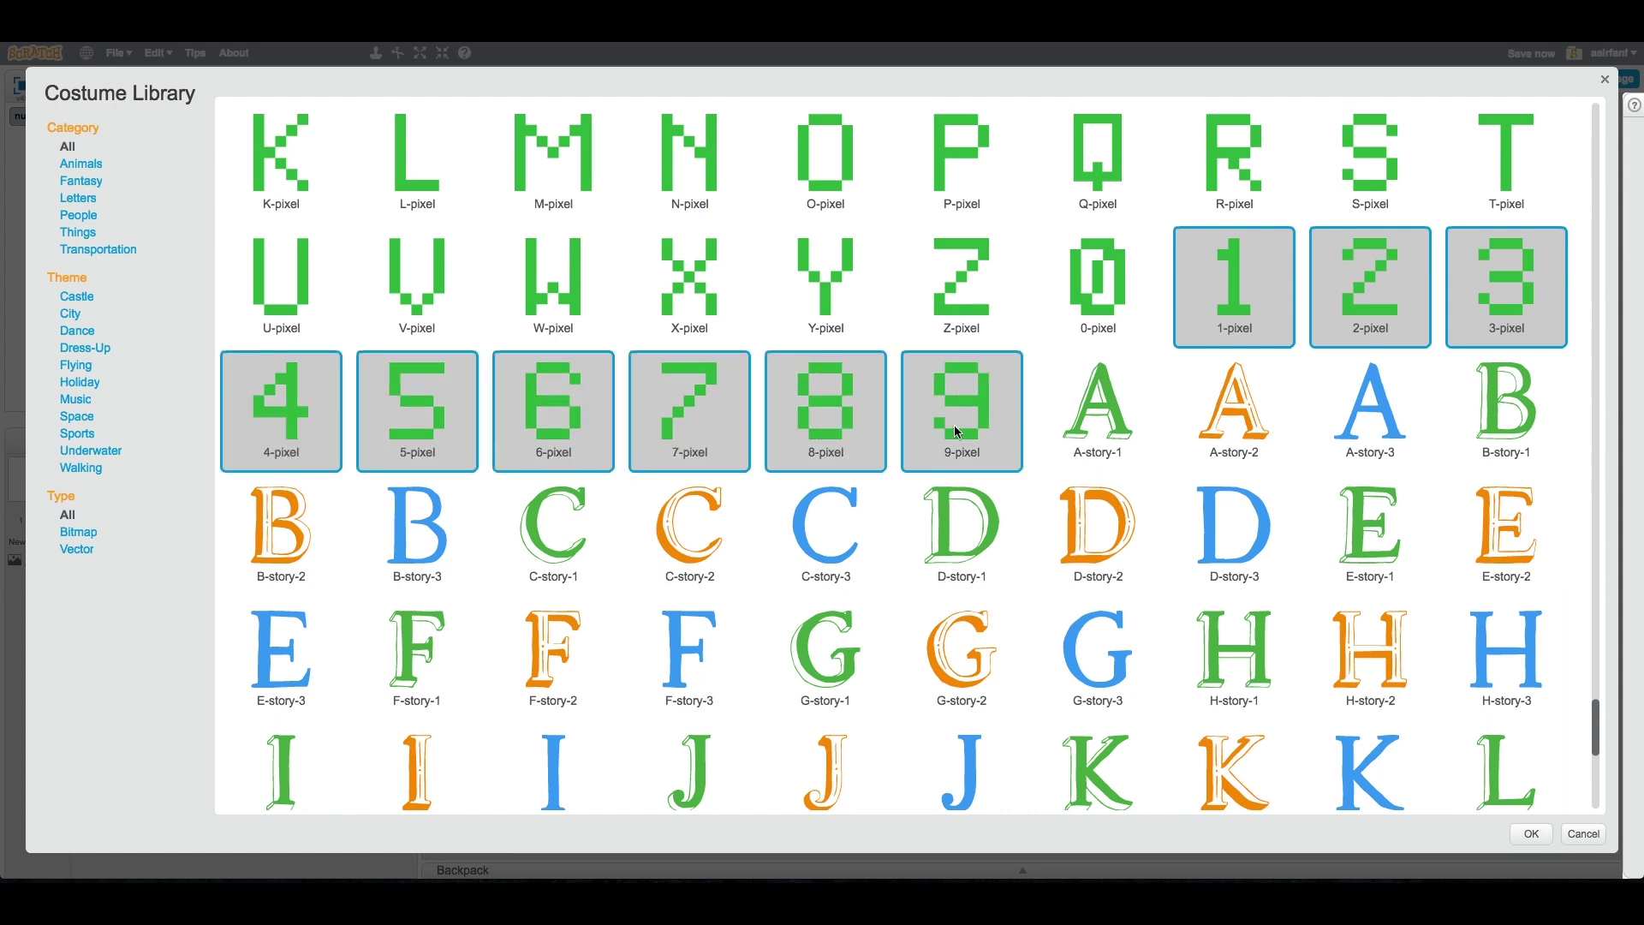
pyautogui.click(1530, 834)
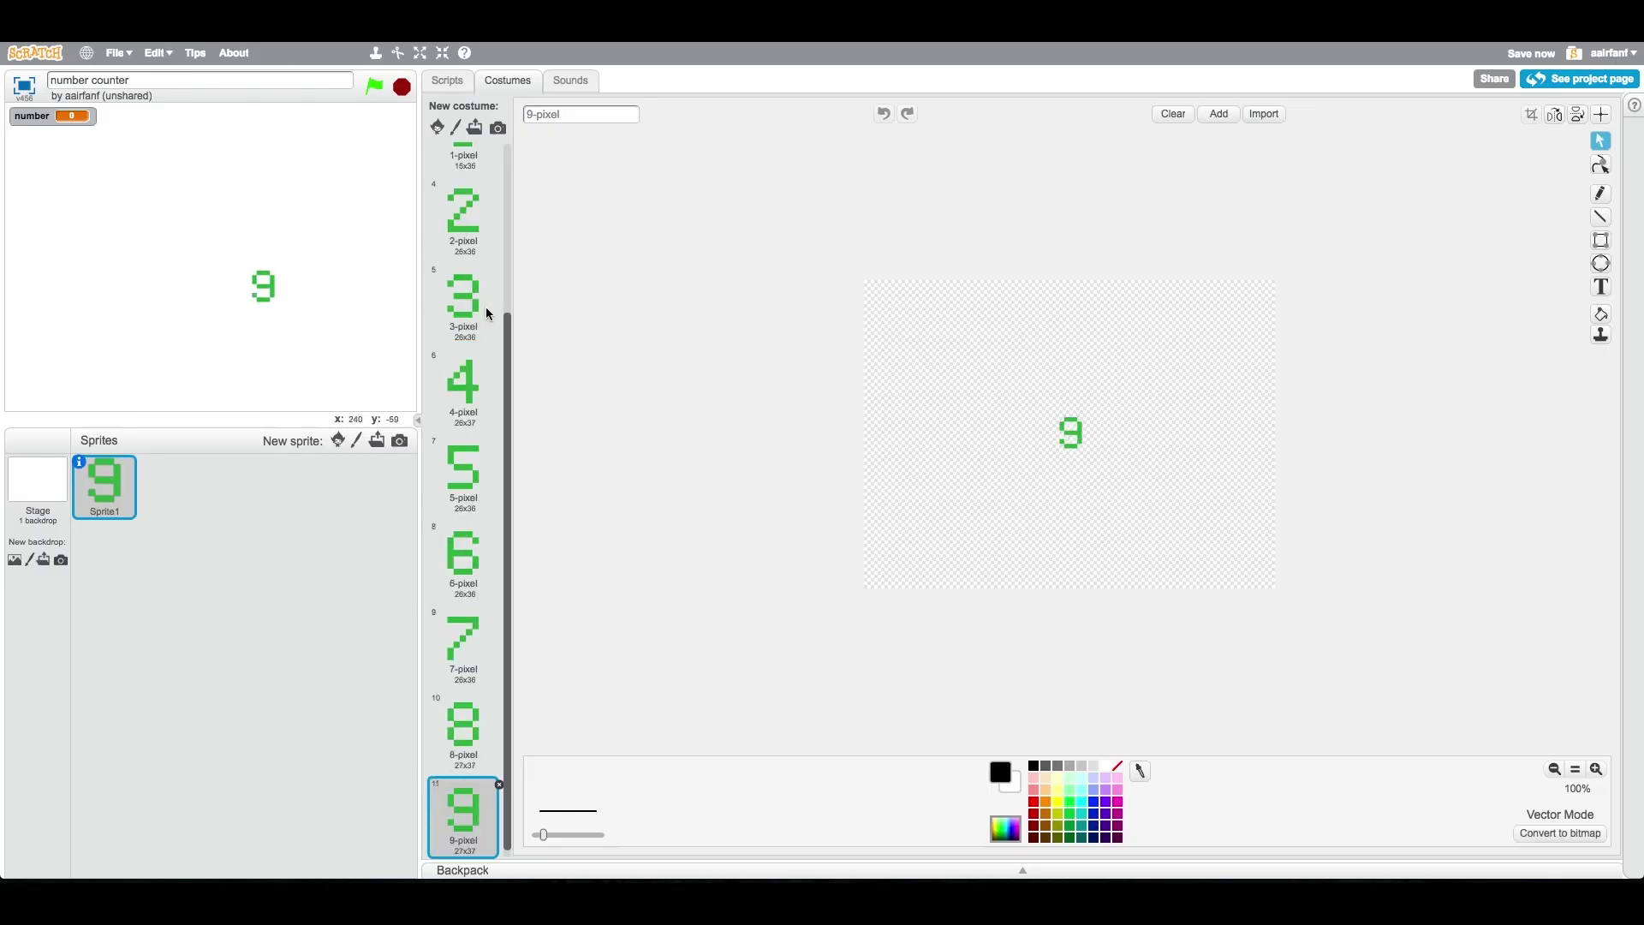
pyautogui.scroll(3, 470, 309)
# Delete the blank costume1 and rename Sprite1 to 'tens'
pyautogui.click(466, 162)
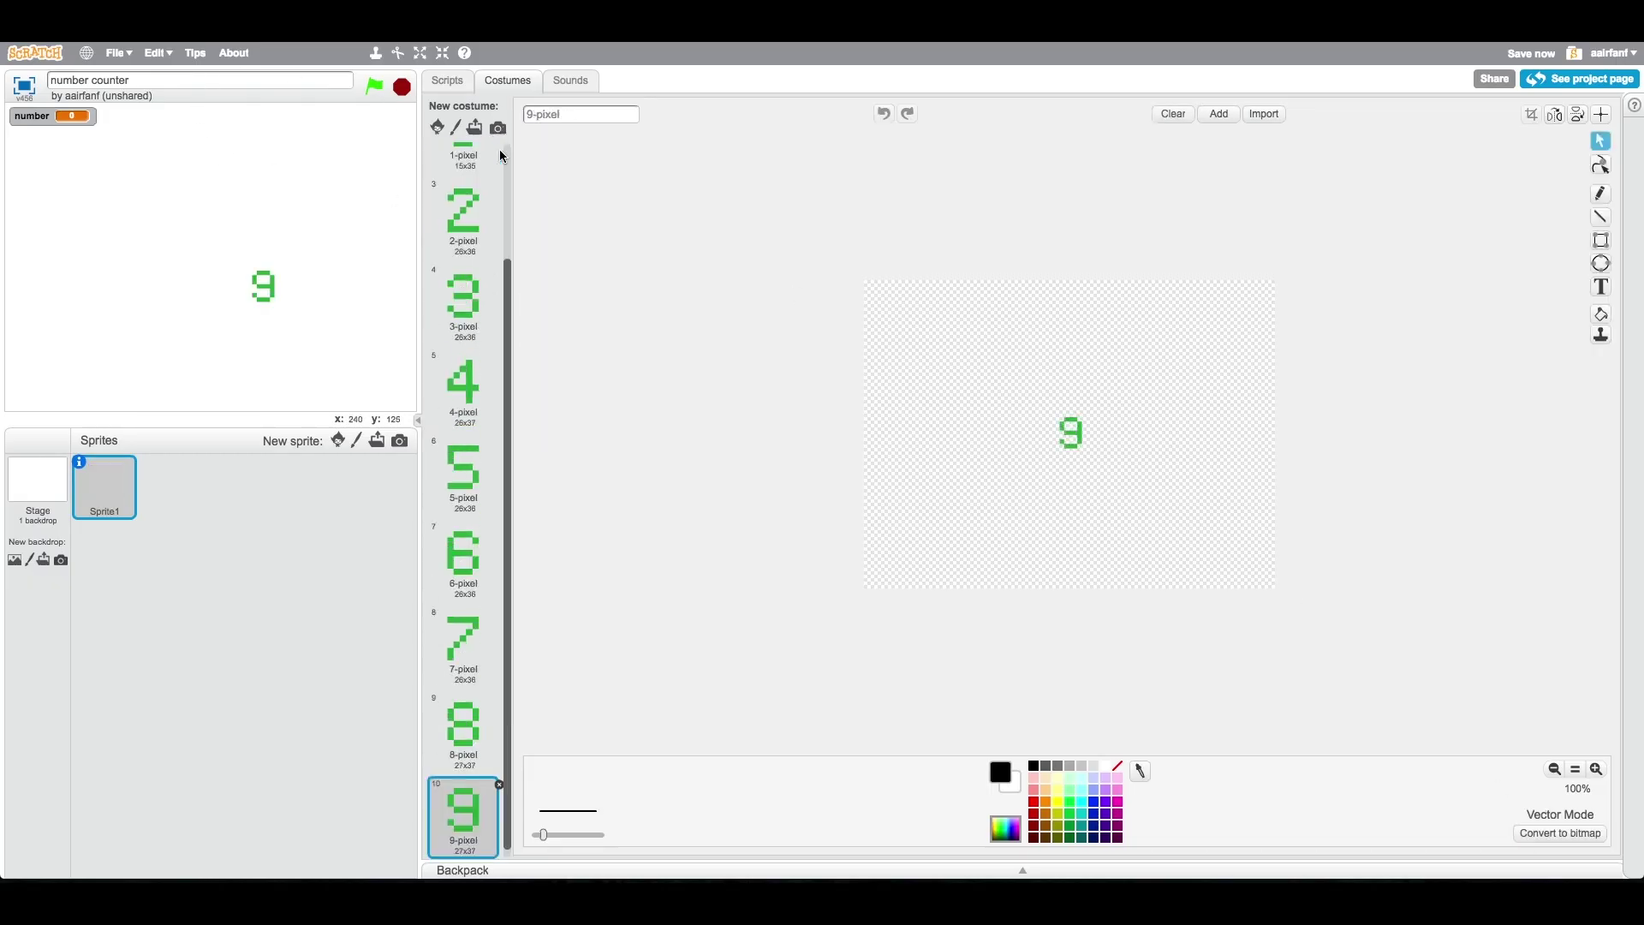
pyautogui.click(78, 462)
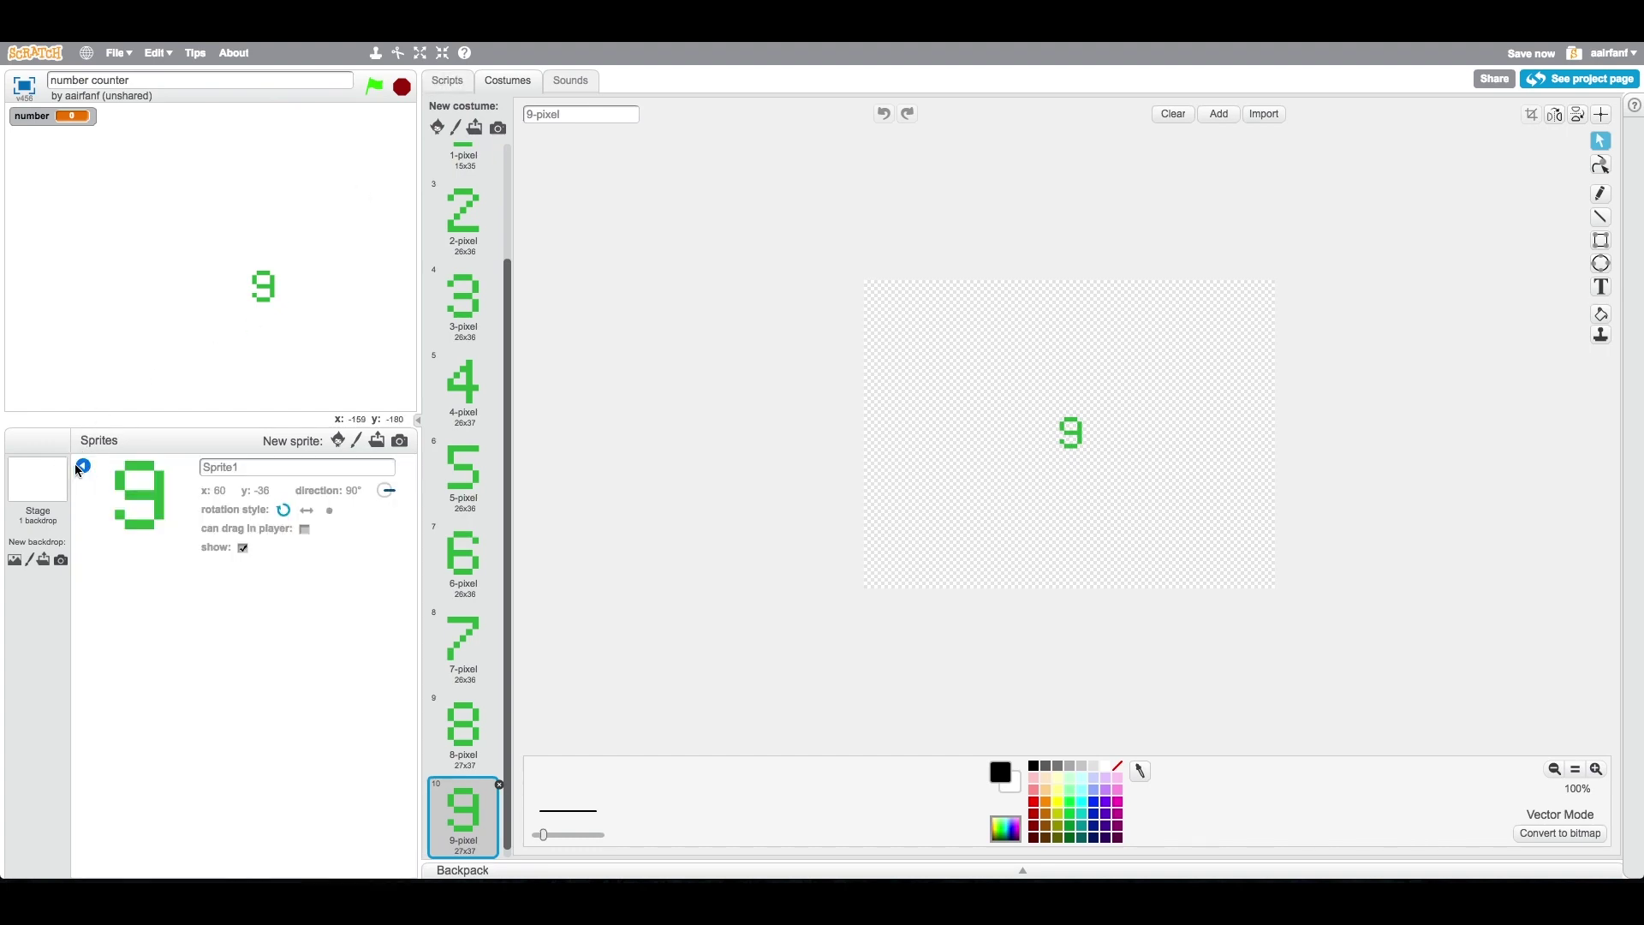
pyautogui.click(233, 466)
pyautogui.write('tens')
# Build a 'when flag clicked, set number to 15' script and add a second flag hat
pyautogui.click(84, 466)
pyautogui.click(447, 81)
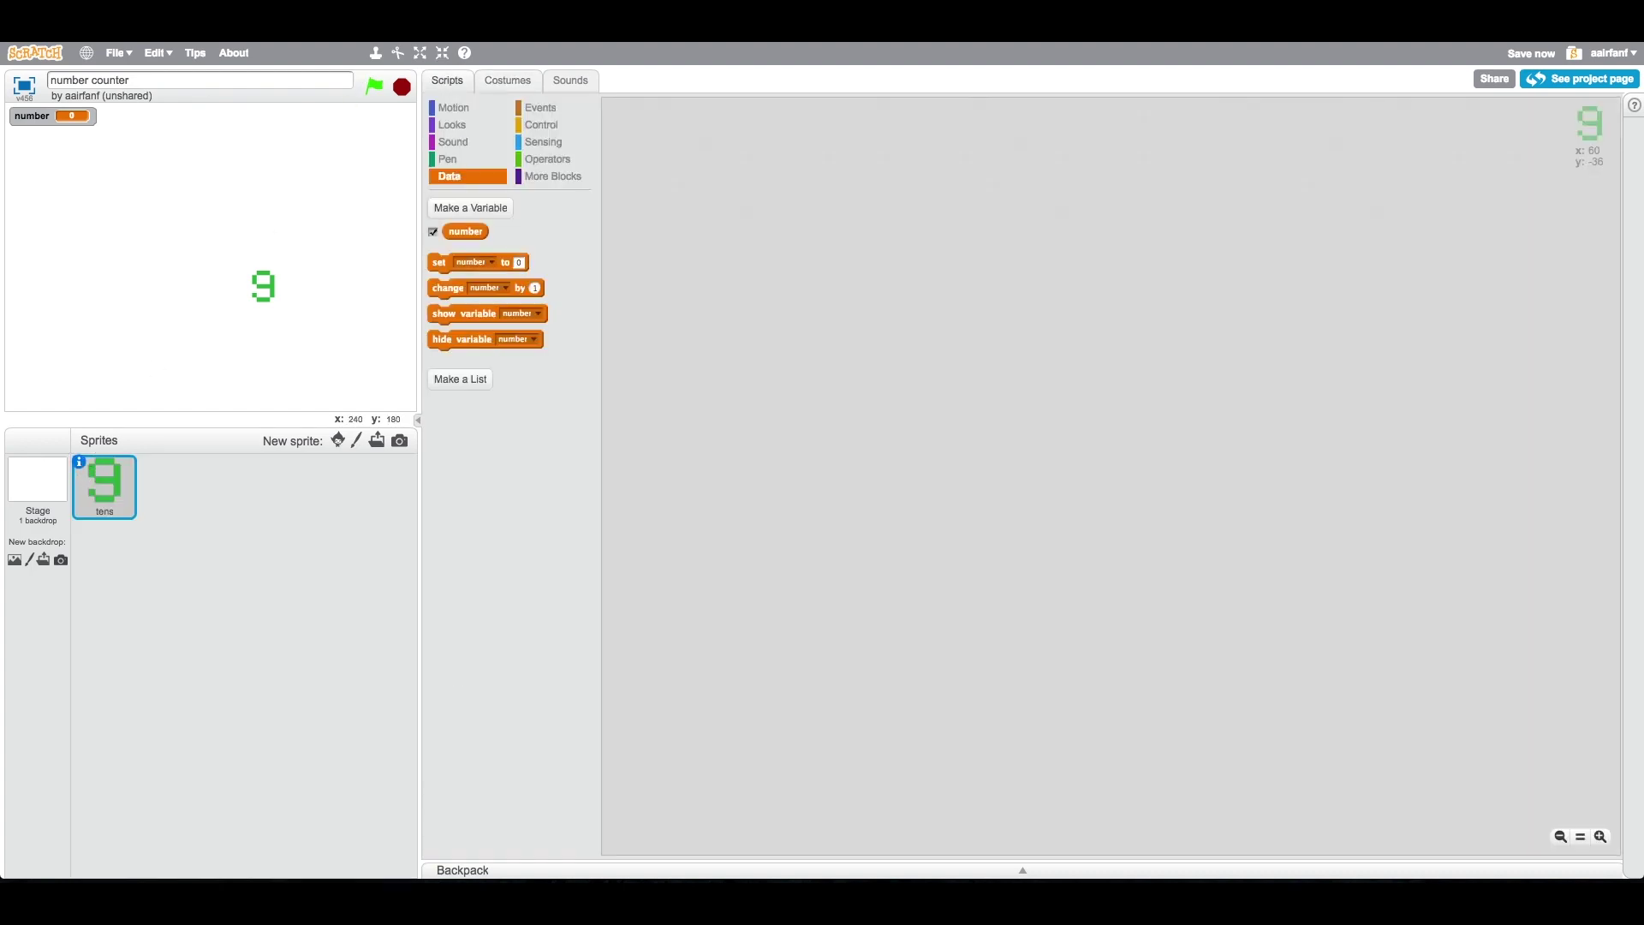
pyautogui.click(530, 117)
pyautogui.moveTo(479, 213); pyautogui.dragTo(661, 195)
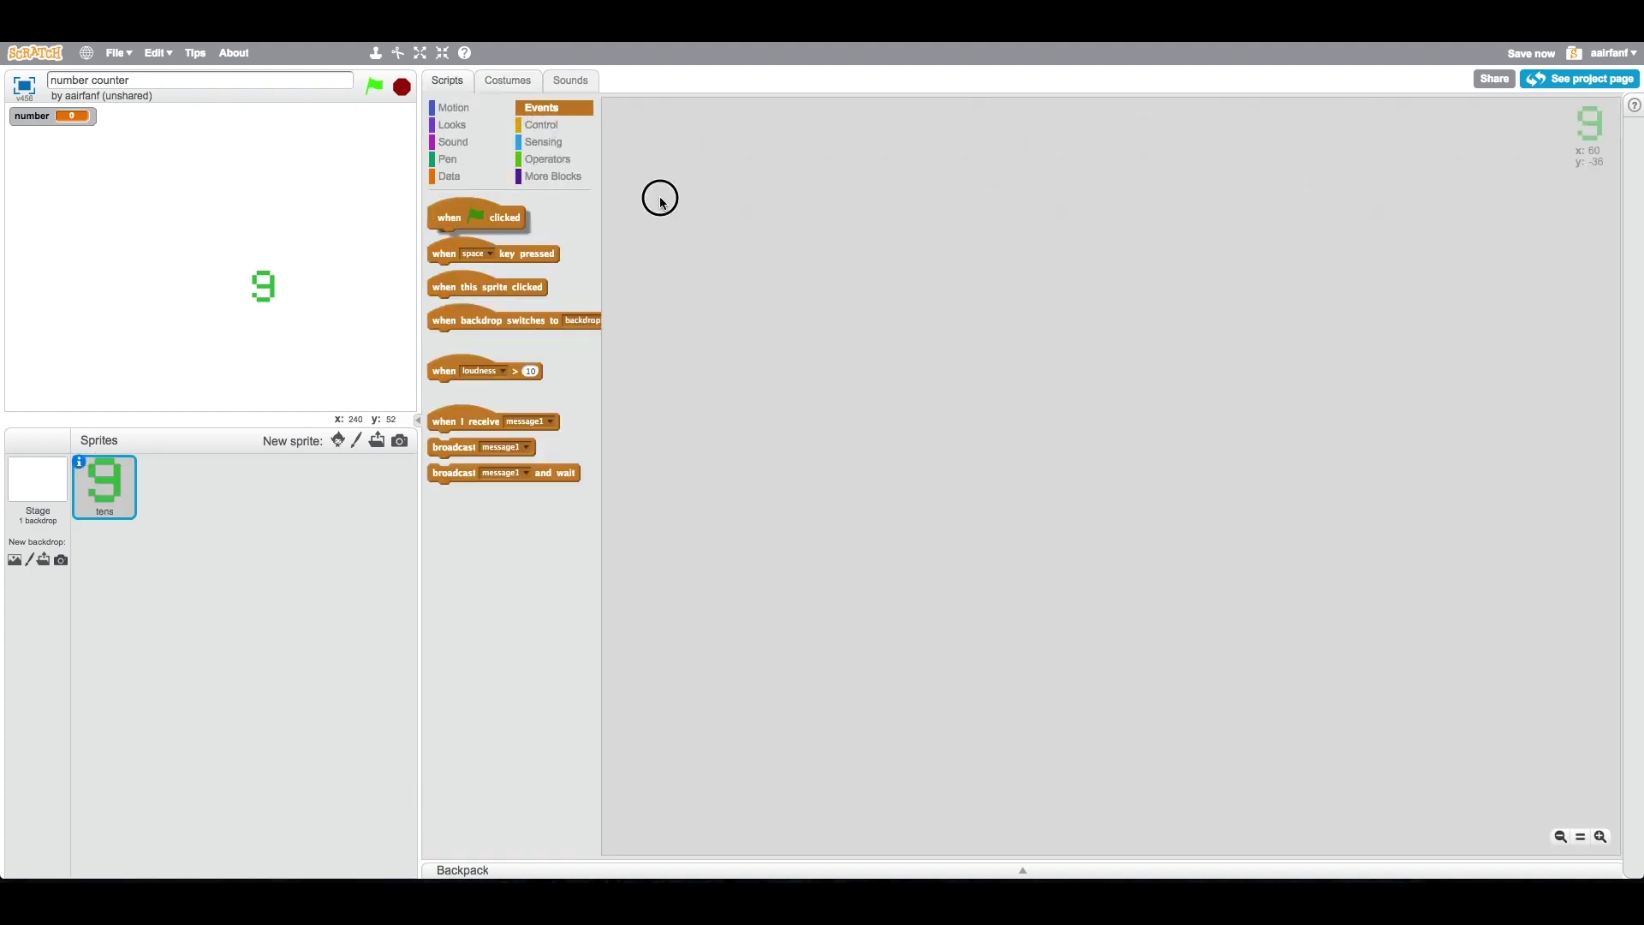
pyautogui.click(448, 176)
pyautogui.moveTo(438, 262); pyautogui.dragTo(669, 215)
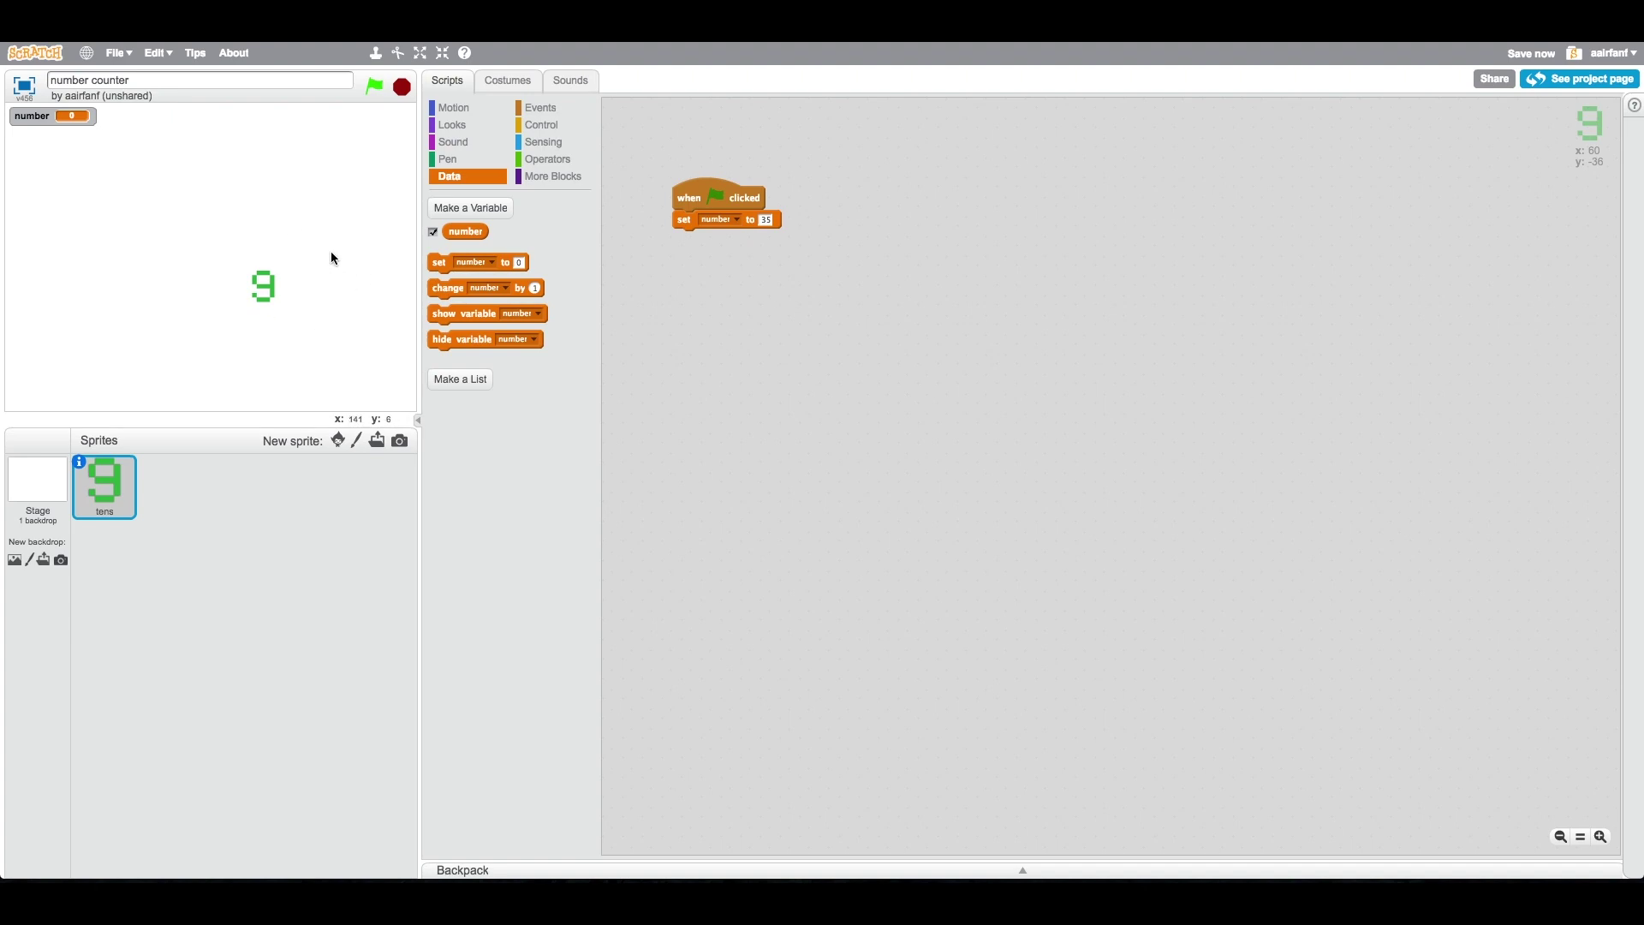
pyautogui.click(531, 107)
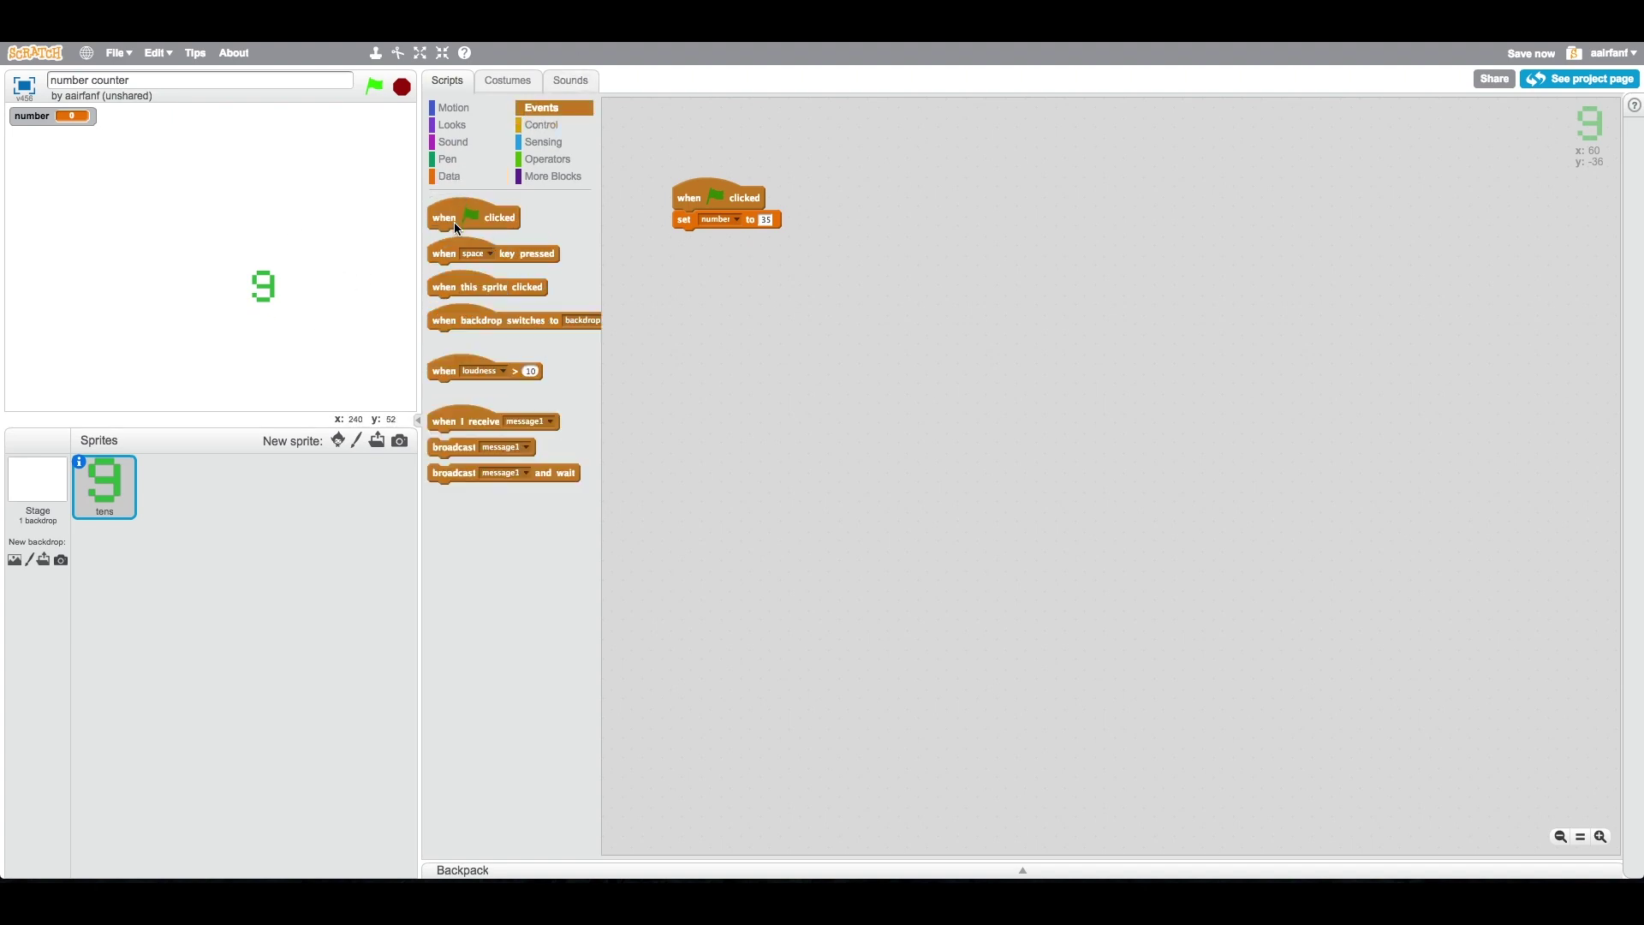
pyautogui.moveTo(454, 223); pyautogui.dragTo(696, 317)
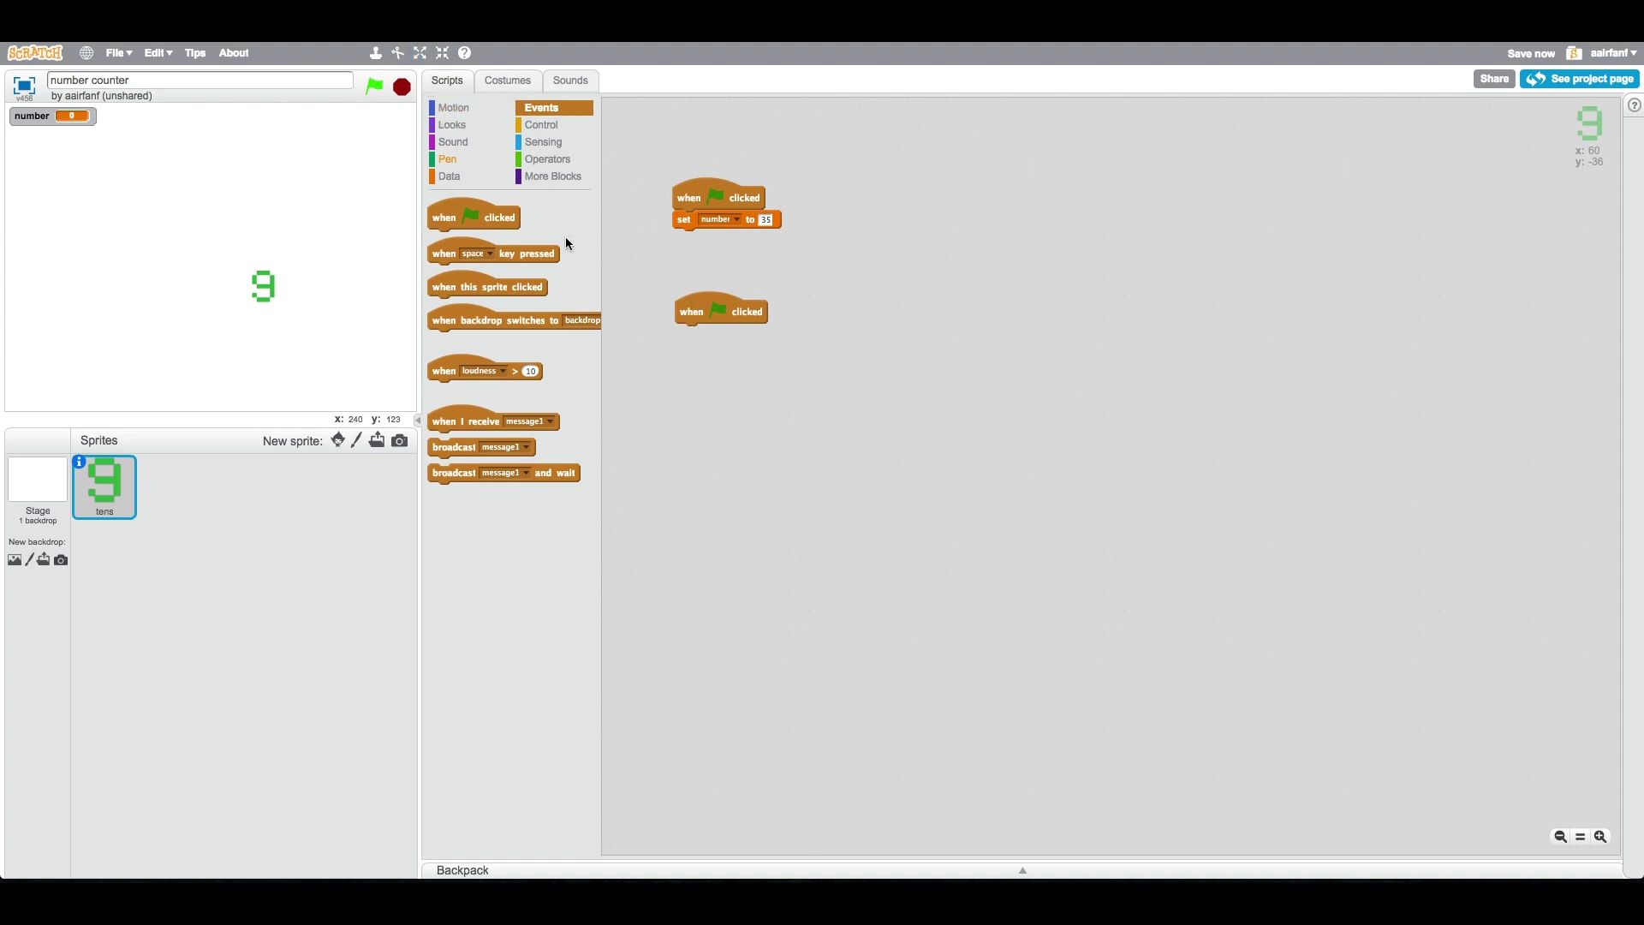
# Under the second flag hat, add forever with if number > 10 else, plus a switch costume block
pyautogui.click(541, 124)
pyautogui.moveTo(441, 292); pyautogui.dragTo(687, 332)
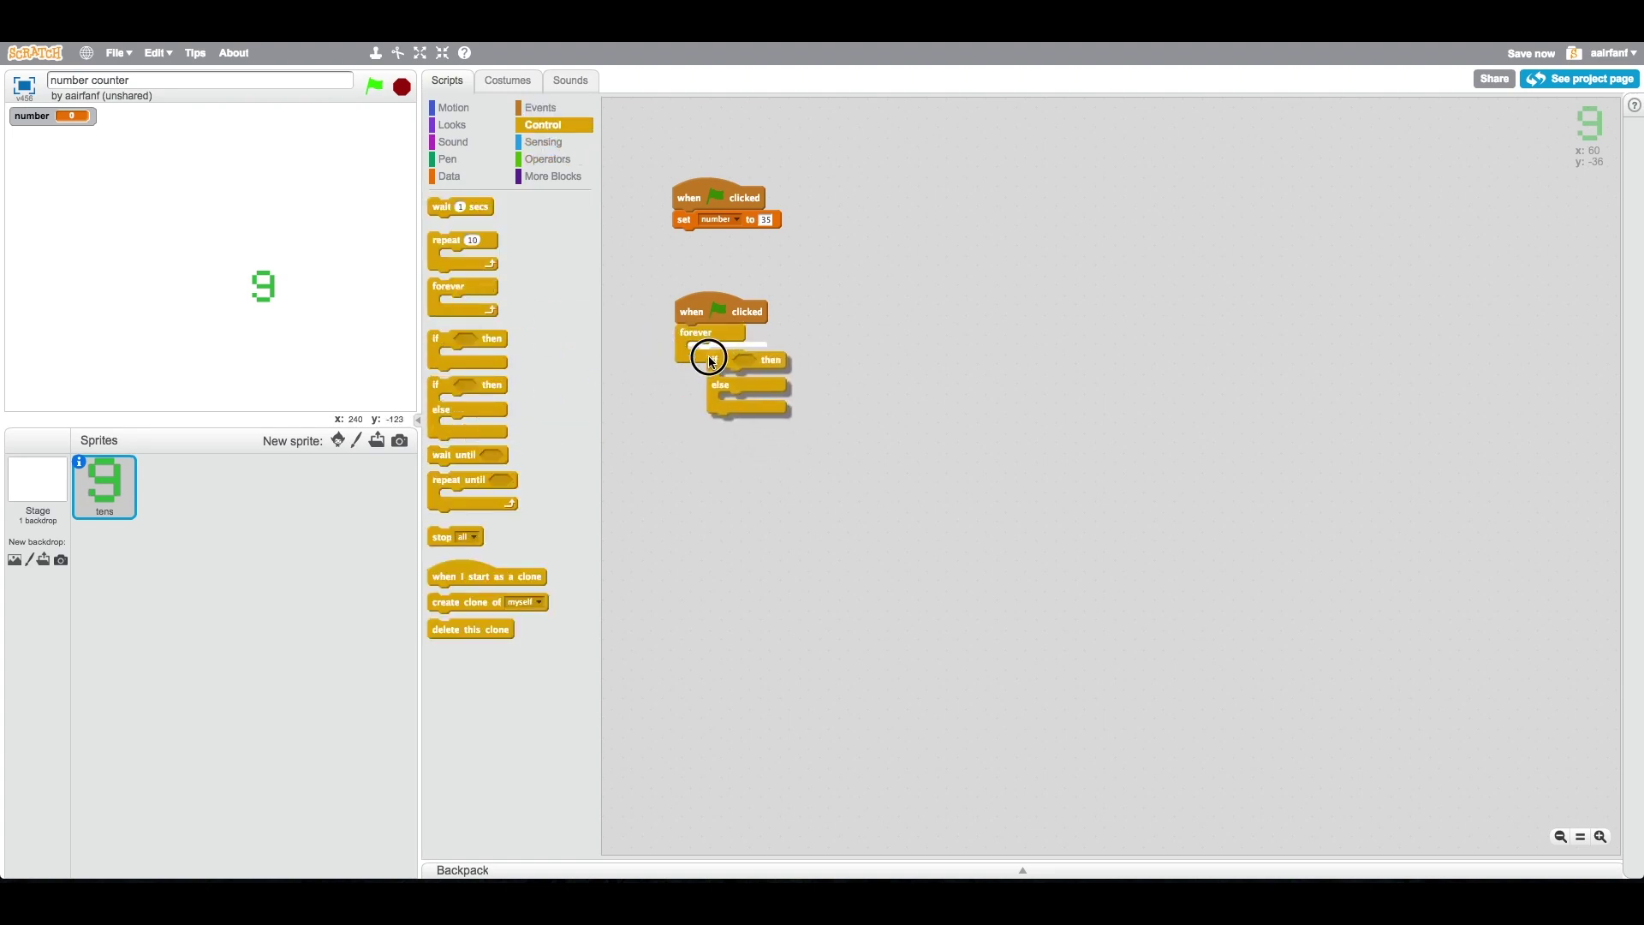
pyautogui.moveTo(440, 396); pyautogui.dragTo(706, 345)
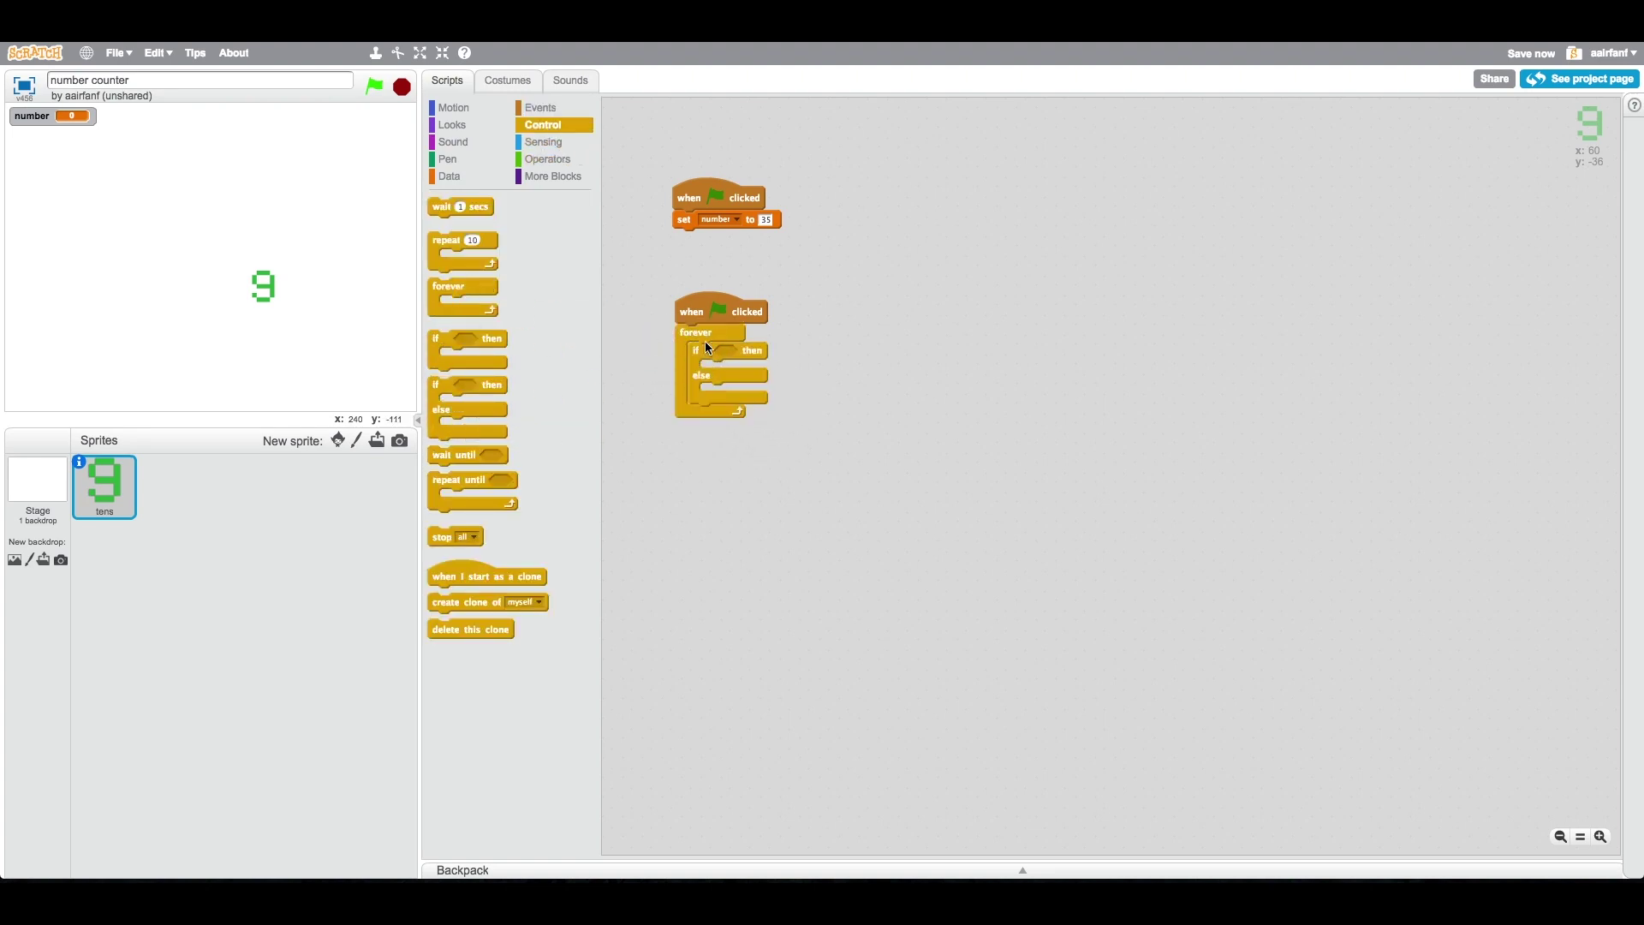
pyautogui.click(545, 159)
pyautogui.moveTo(452, 374); pyautogui.dragTo(752, 352)
pyautogui.click(751, 352)
pyautogui.write('10')
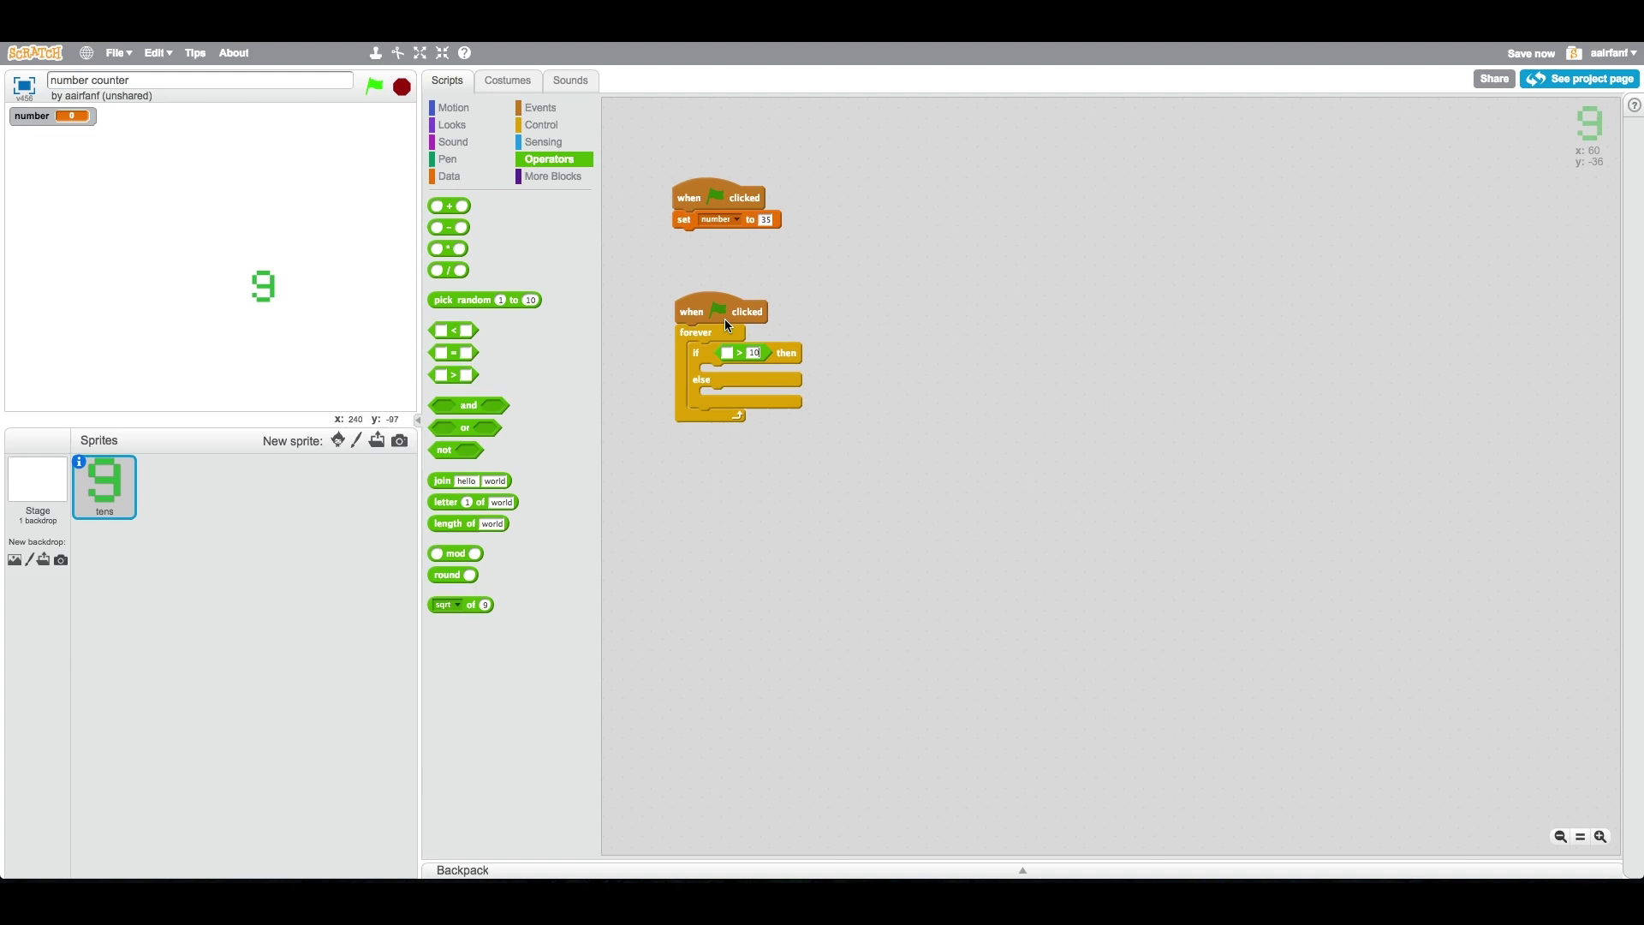
pyautogui.click(455, 178)
pyautogui.moveTo(468, 238); pyautogui.dragTo(743, 361)
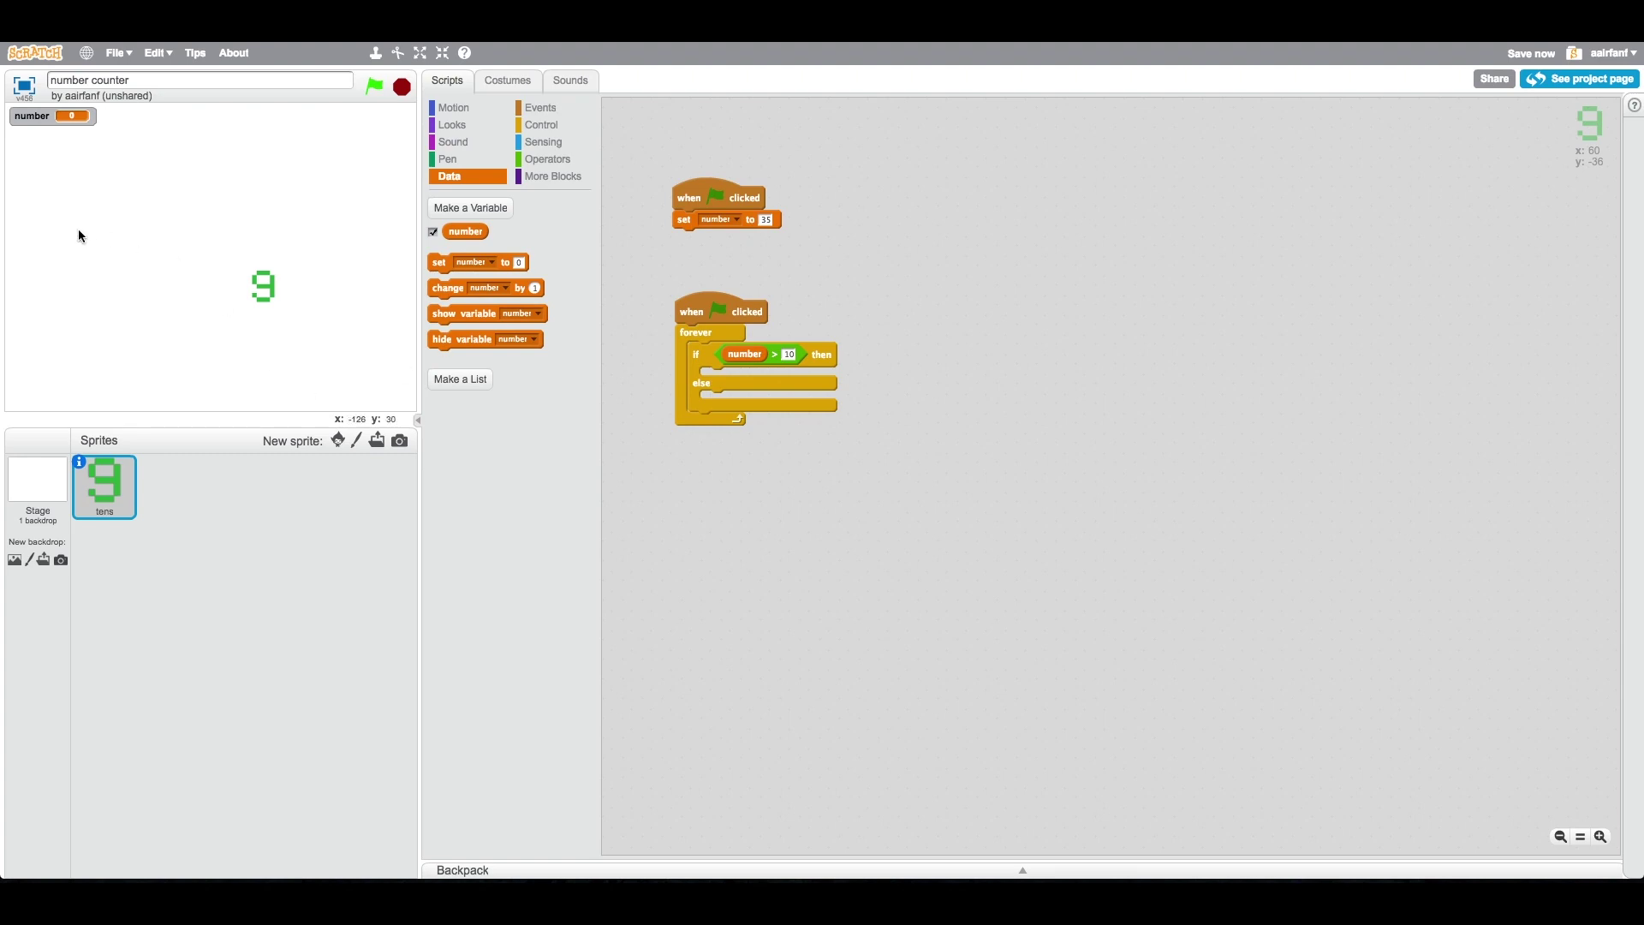
pyautogui.click(450, 124)
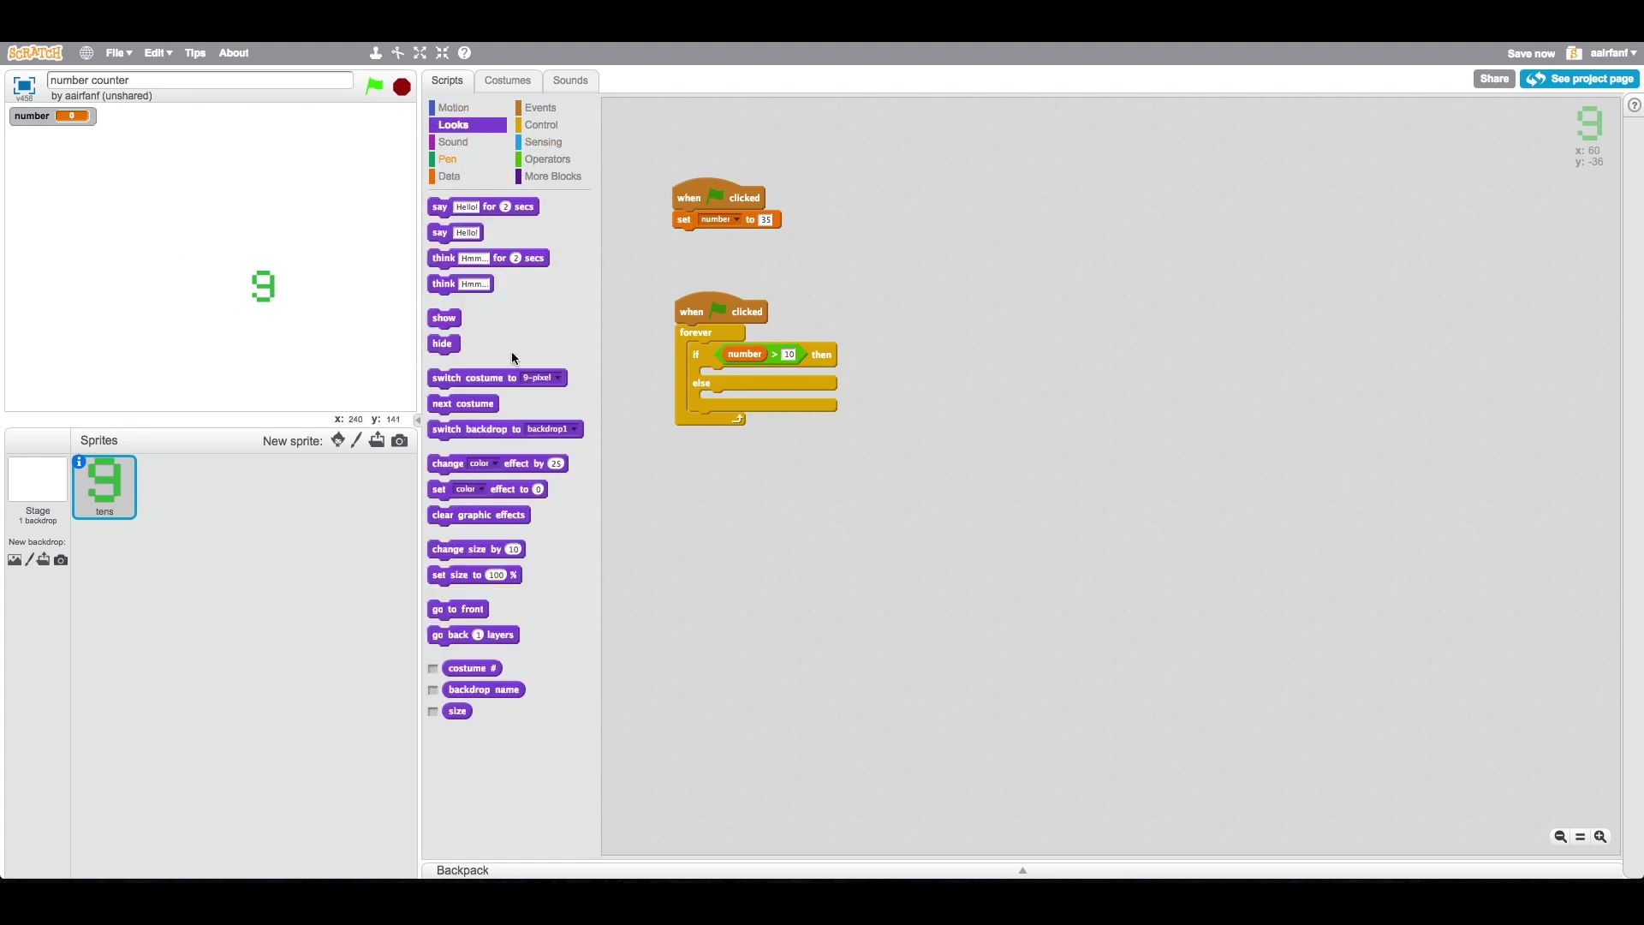
pyautogui.moveTo(464, 379); pyautogui.dragTo(735, 378)
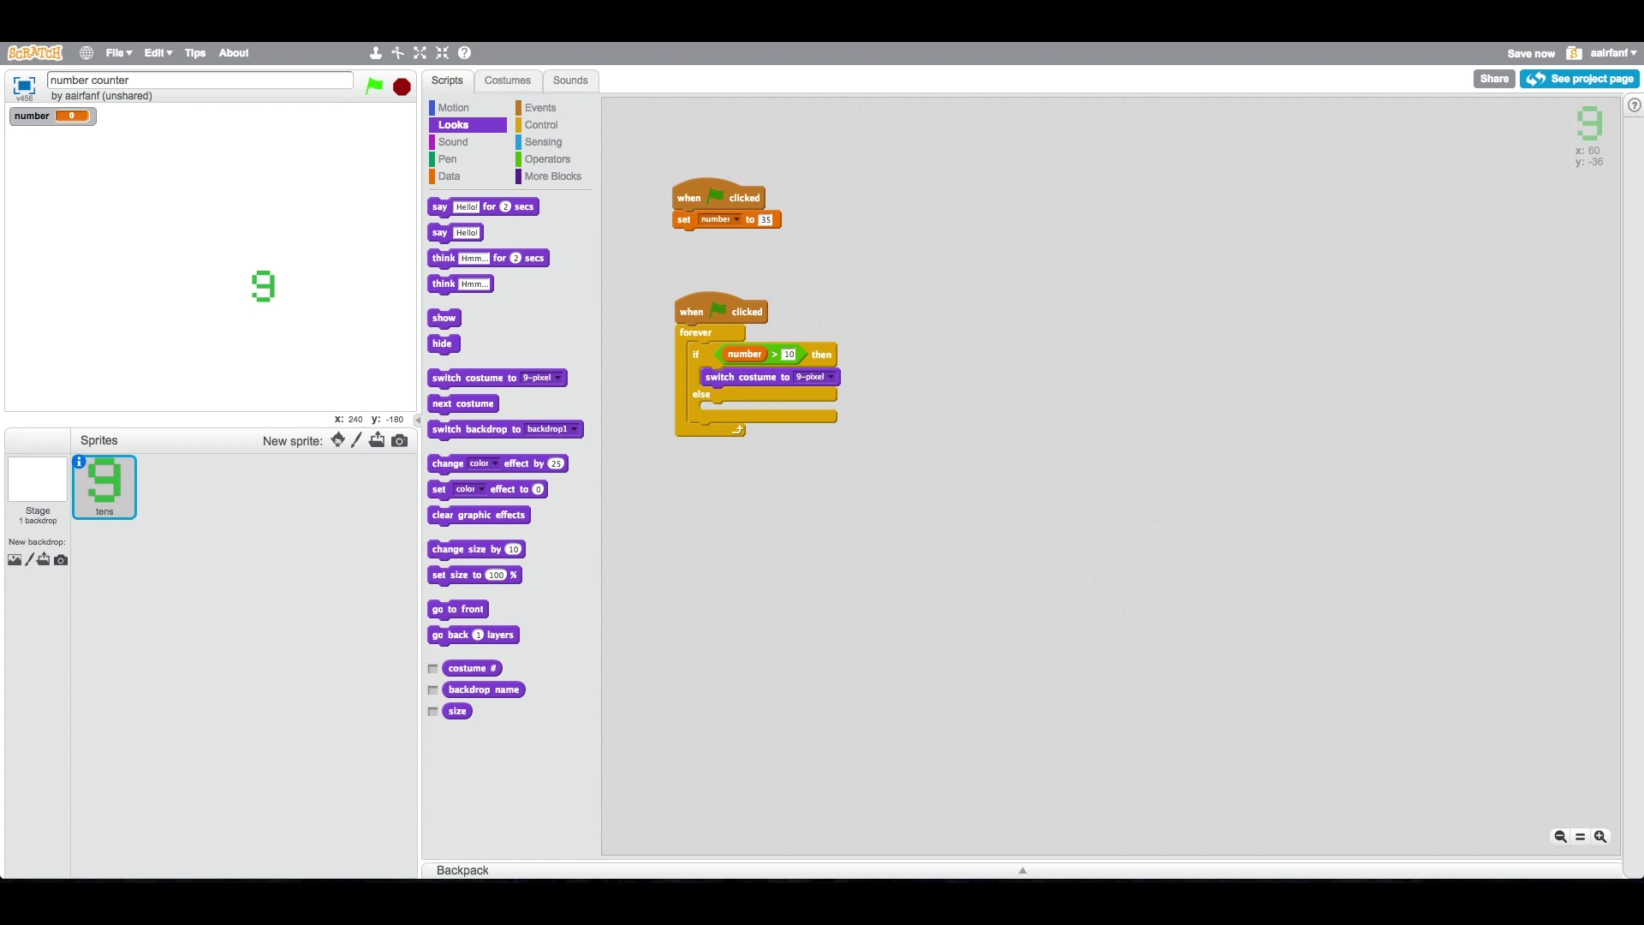
# Assemble addition, subtraction, division and number mod 10 reporters in the scripts area
pyautogui.click(555, 156)
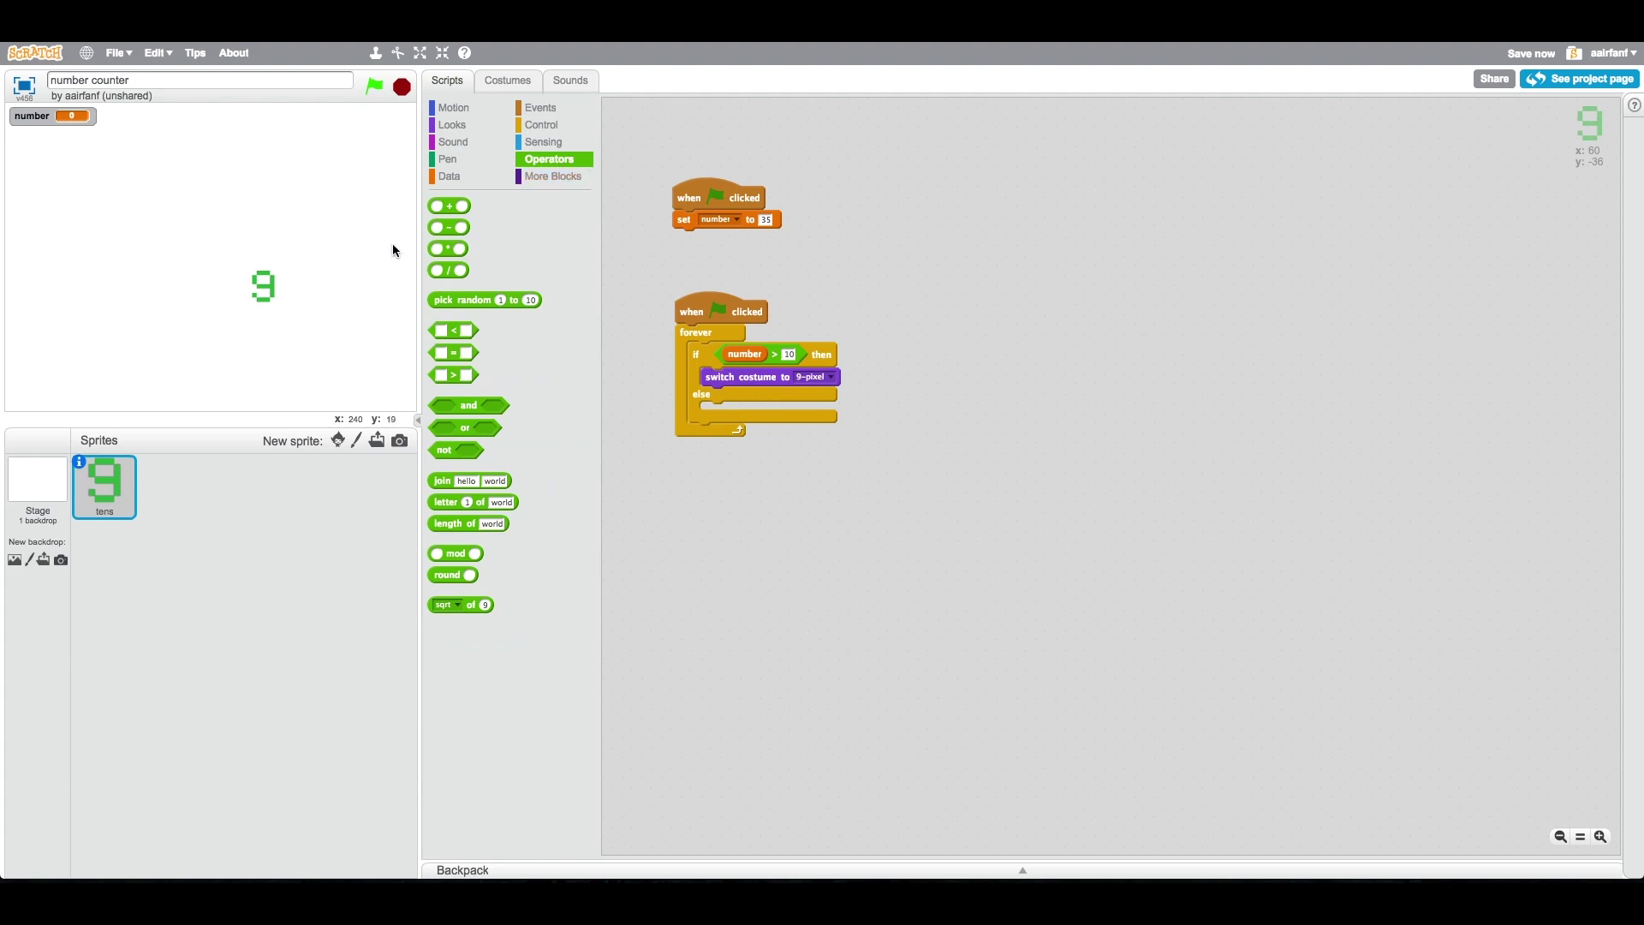
pyautogui.moveTo(448, 207); pyautogui.dragTo(923, 243)
pyautogui.moveTo(464, 262); pyautogui.dragTo(922, 249)
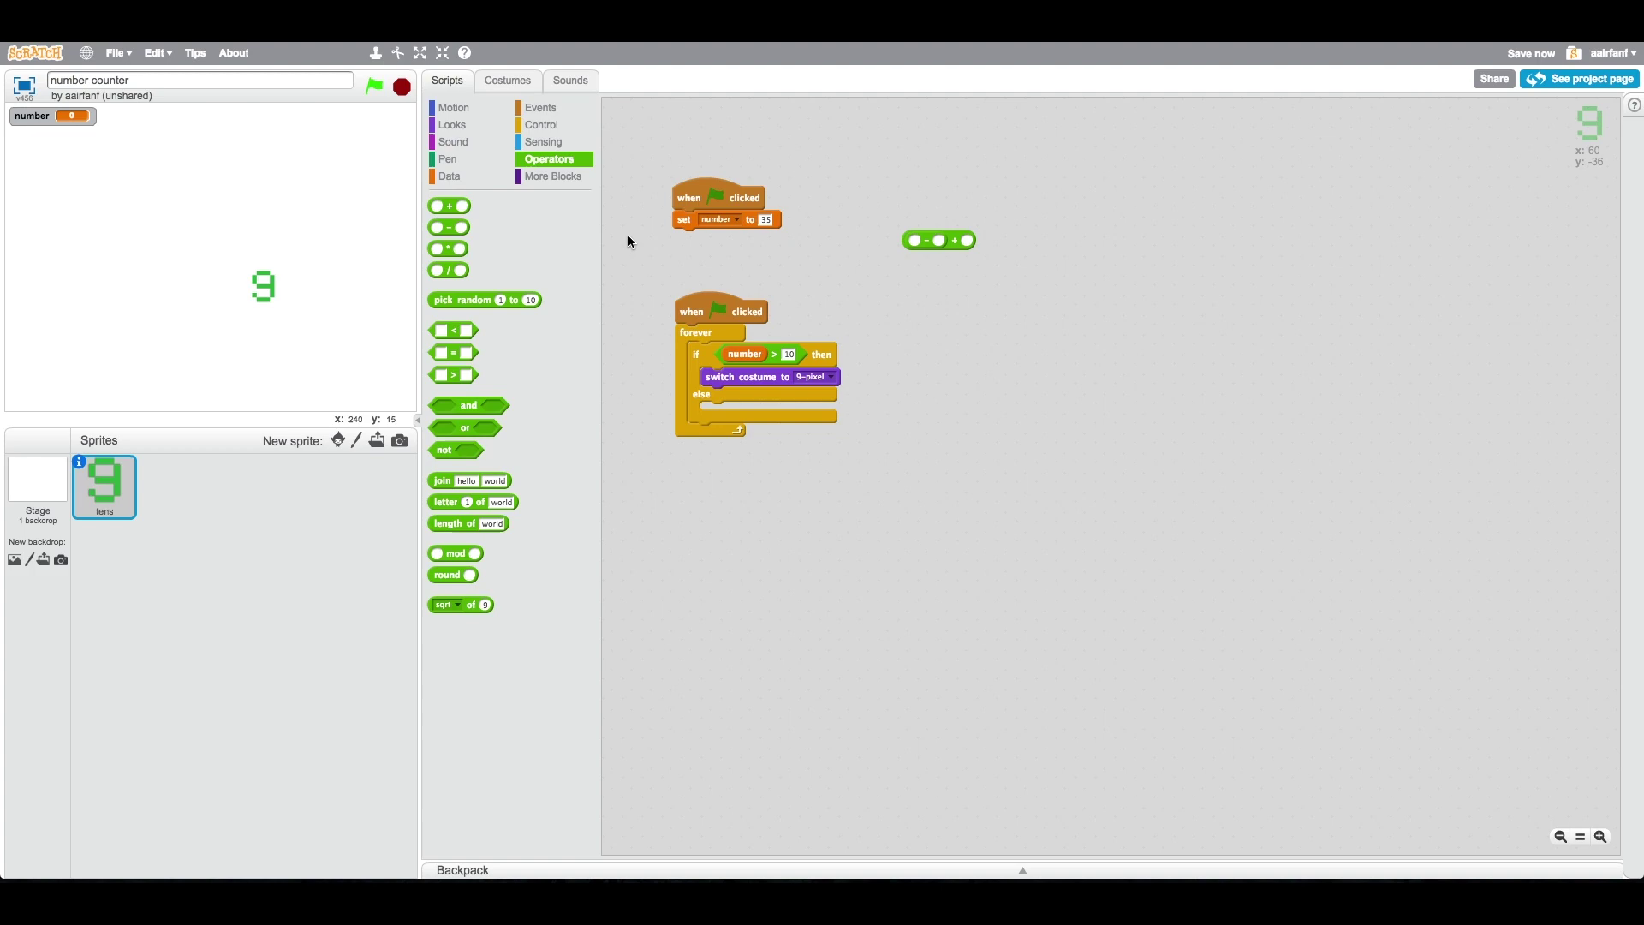
pyautogui.moveTo(945, 242); pyautogui.dragTo(953, 247)
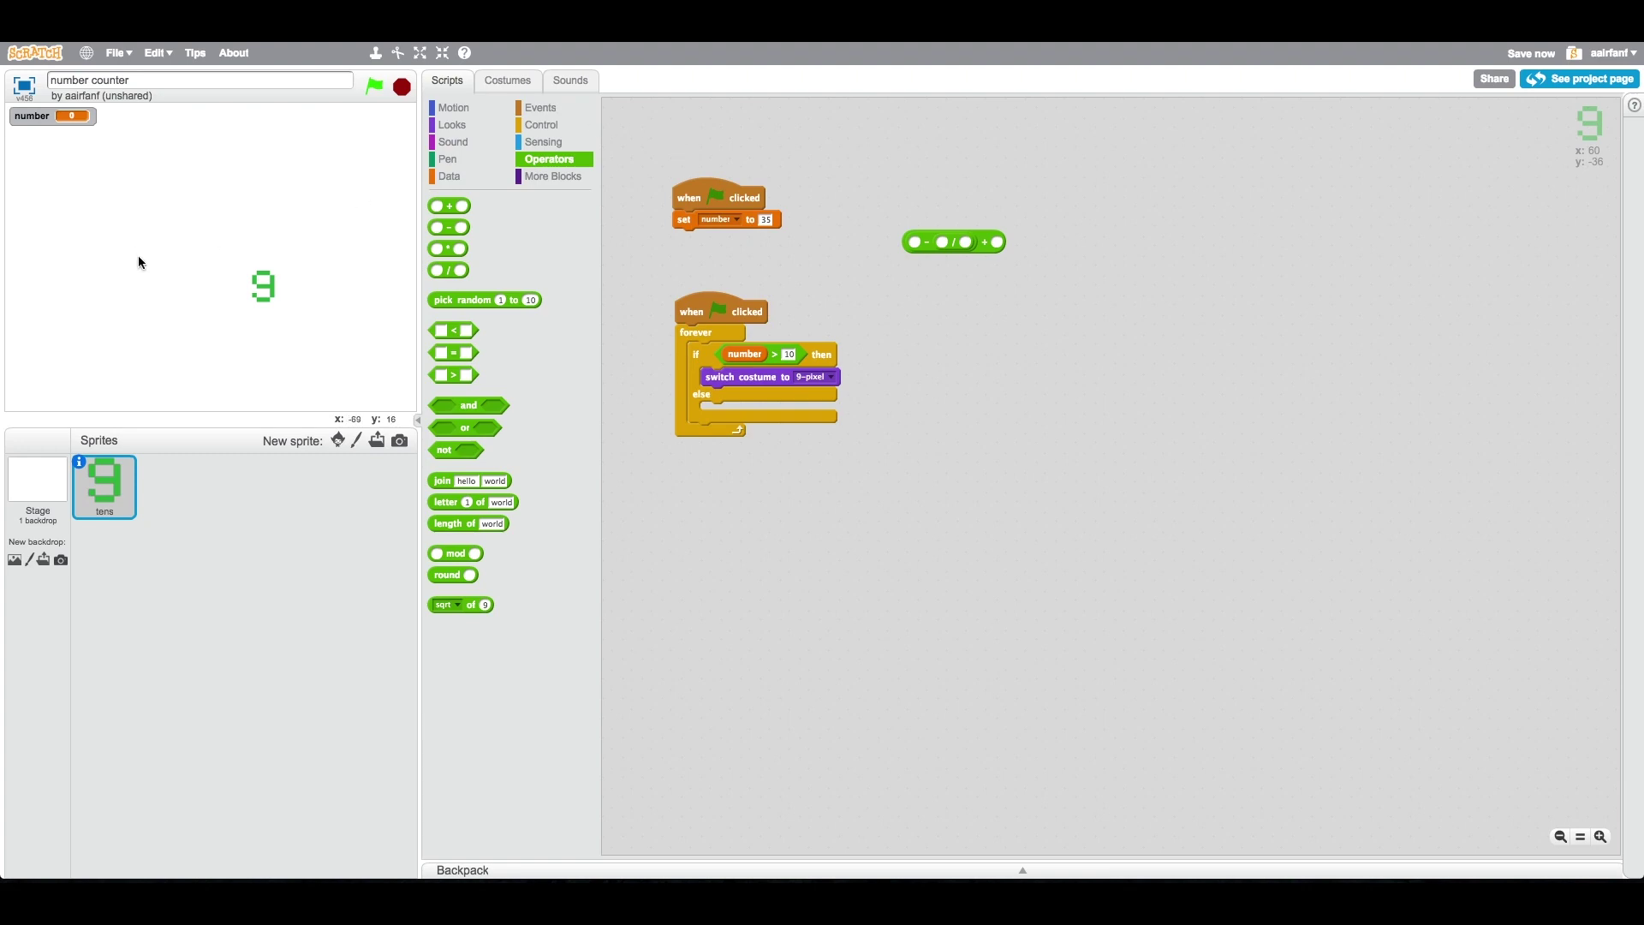
pyautogui.moveTo(450, 556); pyautogui.dragTo(878, 301)
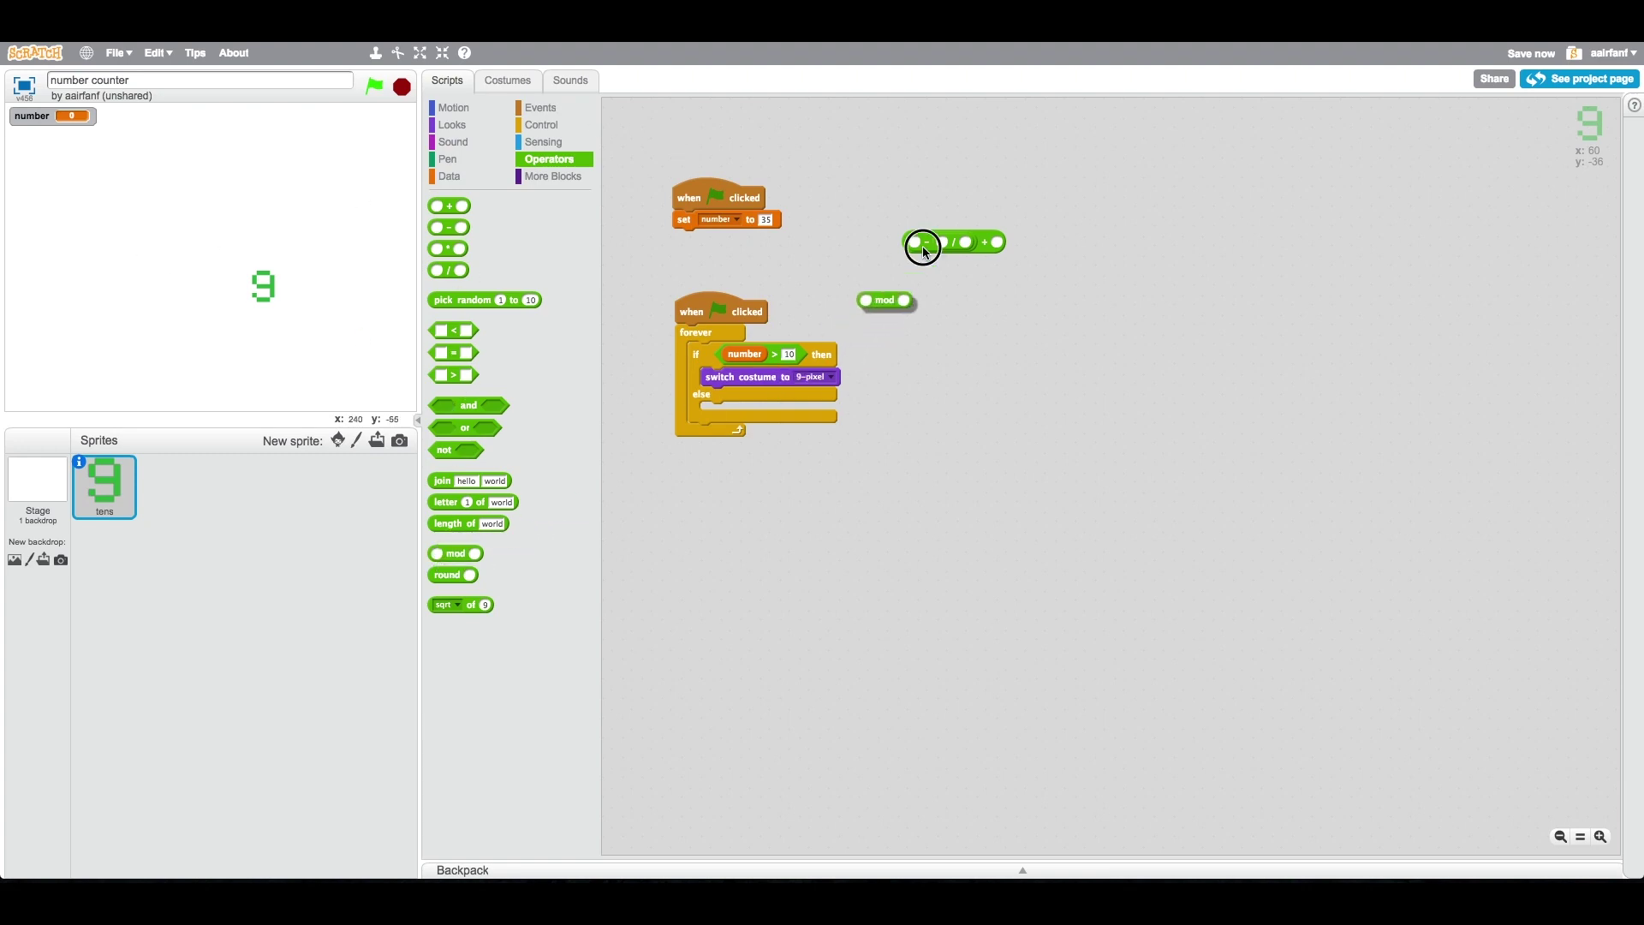
pyautogui.moveTo(922, 248); pyautogui.dragTo(945, 244)
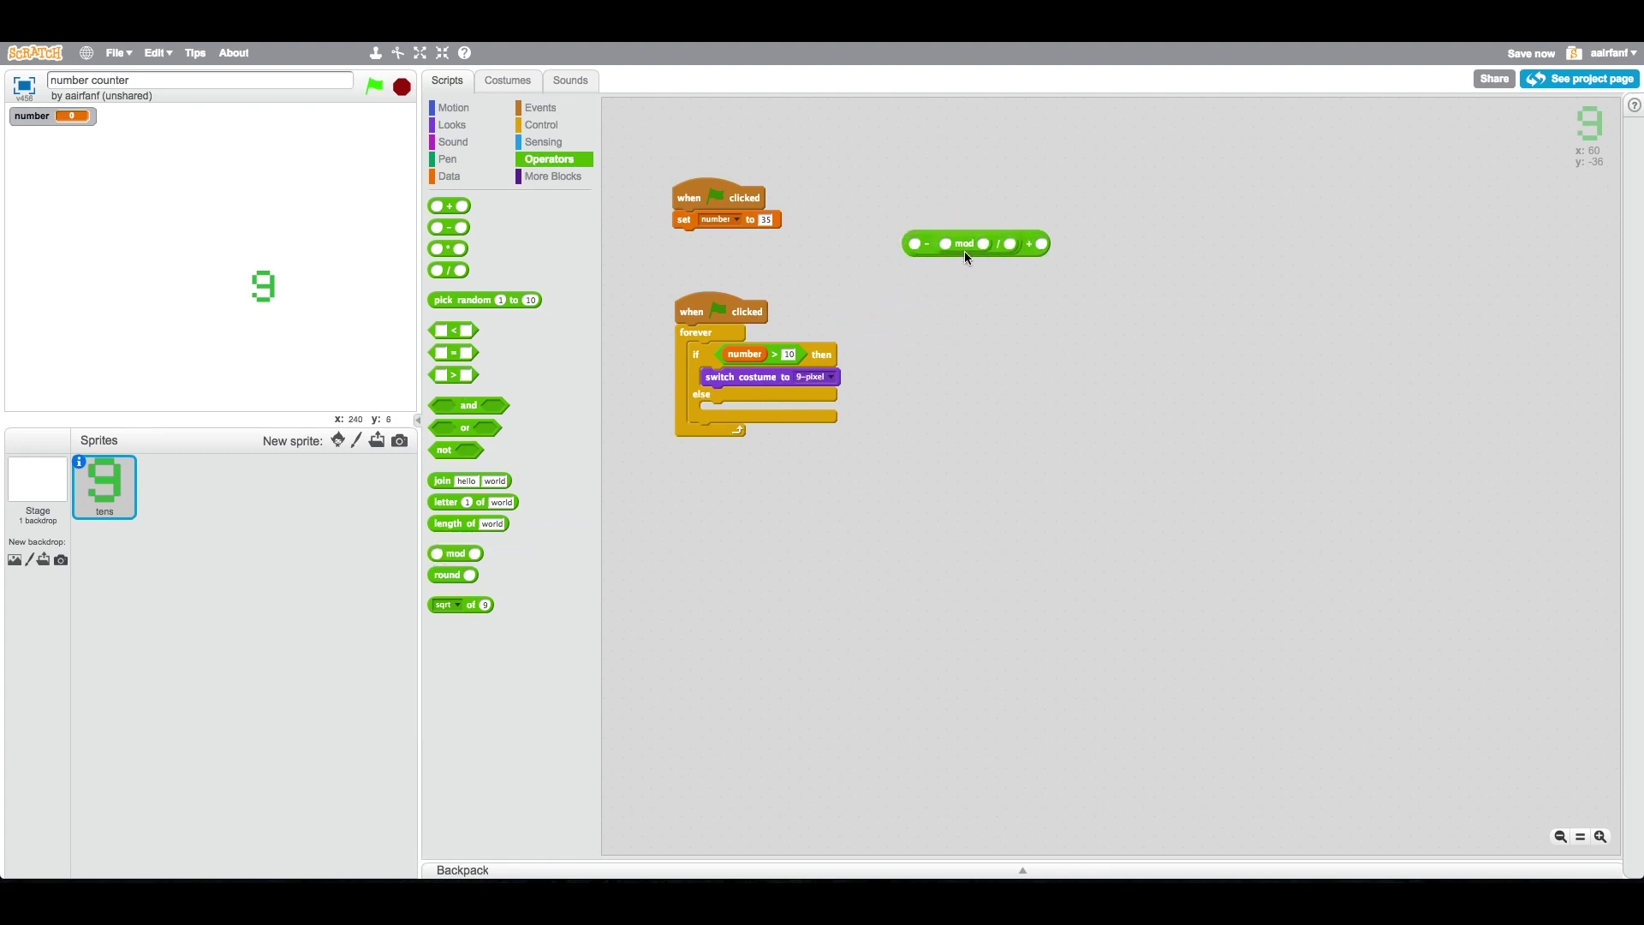
pyautogui.click(450, 190)
pyautogui.moveTo(457, 231); pyautogui.dragTo(930, 246)
pyautogui.moveTo(473, 240)
pyautogui.mouseDown()
pyautogui.moveTo(1008, 277)
pyautogui.moveTo(993, 256)
pyautogui.mouseUp()
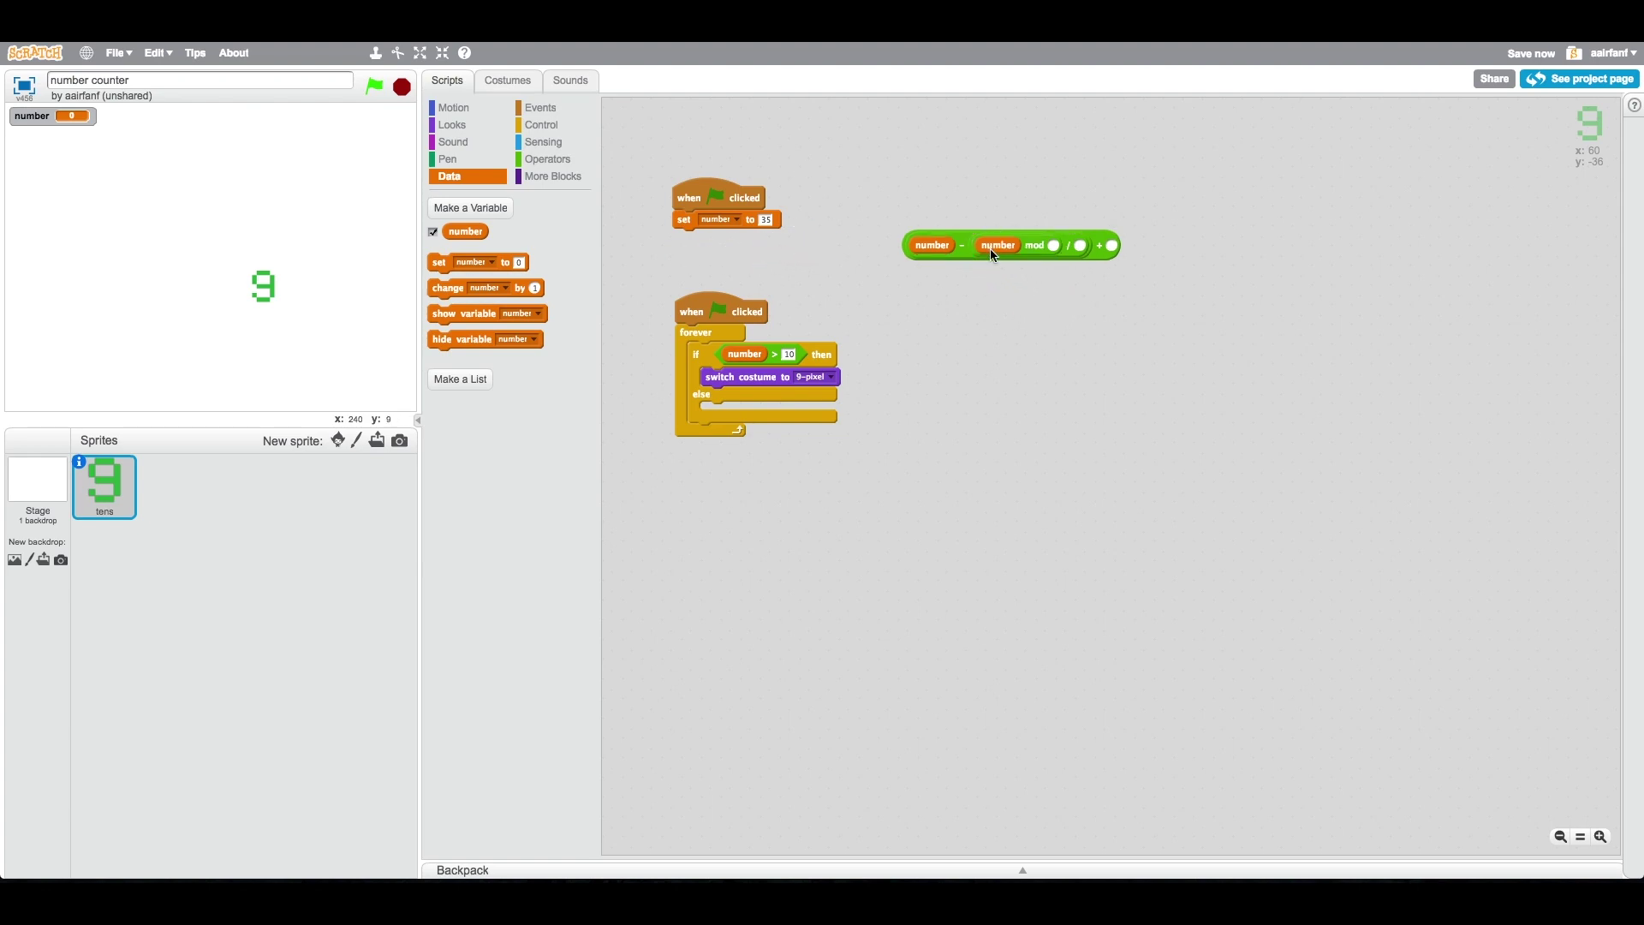
pyautogui.click(1054, 244)
pyautogui.write('10')
# Rearrange them into (number − number mod 10) / 10 + 1 and drop it into switch costume
pyautogui.moveTo(1082, 252)
pyautogui.mouseDown()
pyautogui.moveTo(1077, 318)
pyautogui.moveTo(1023, 265)
pyautogui.mouseUp()
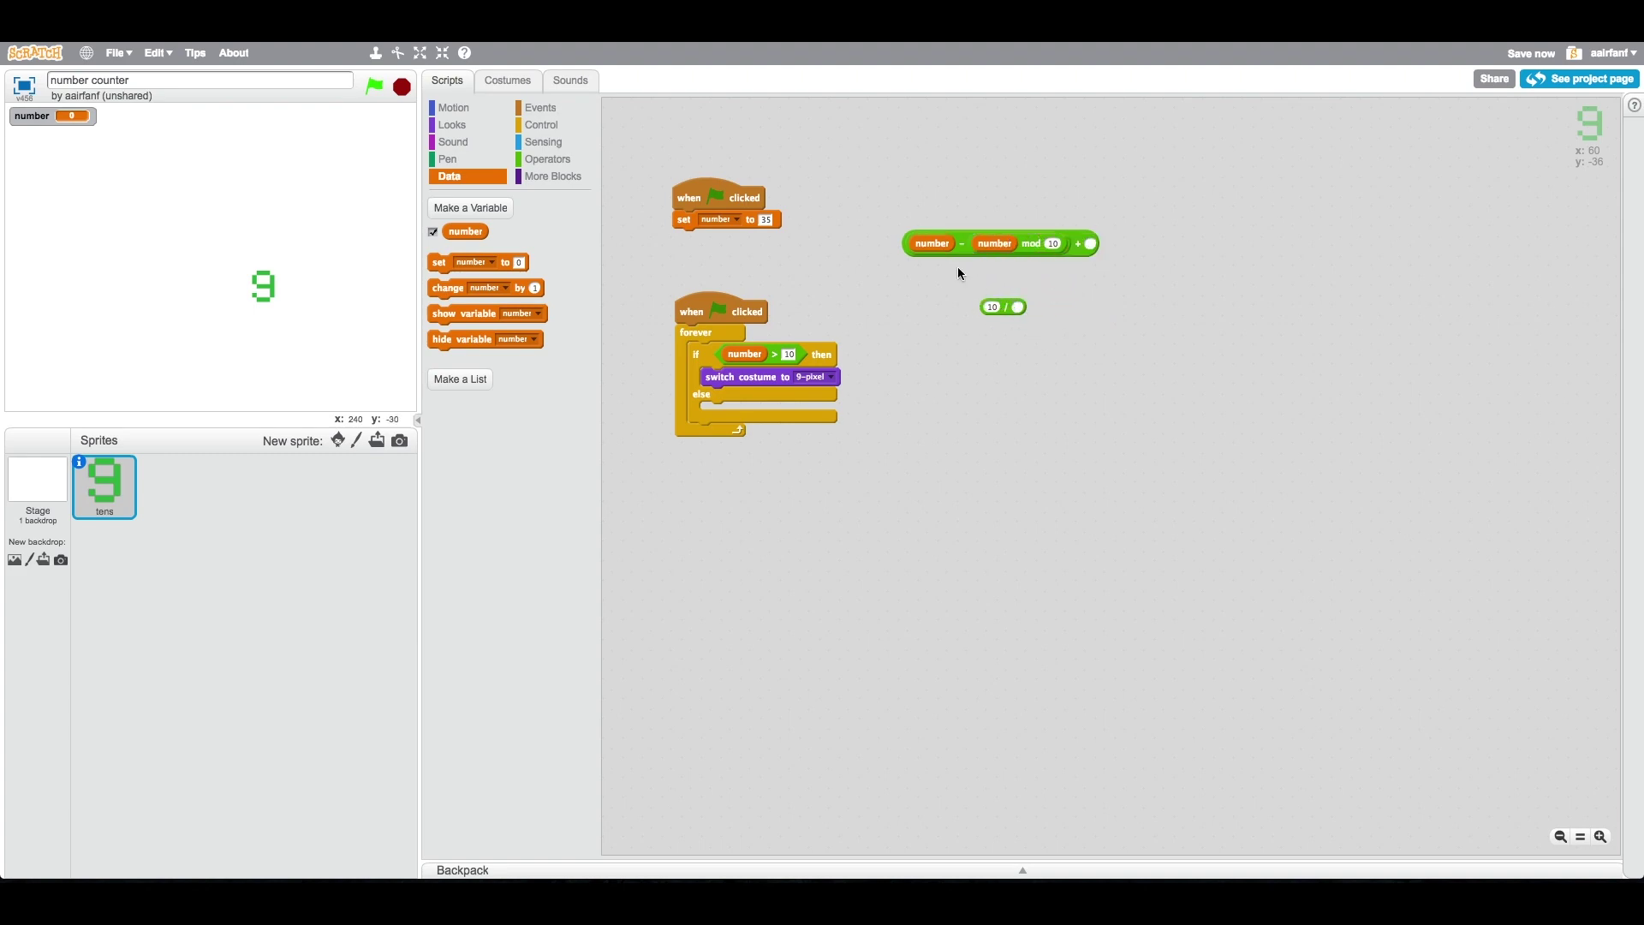
pyautogui.moveTo(962, 246); pyautogui.dragTo(1040, 317)
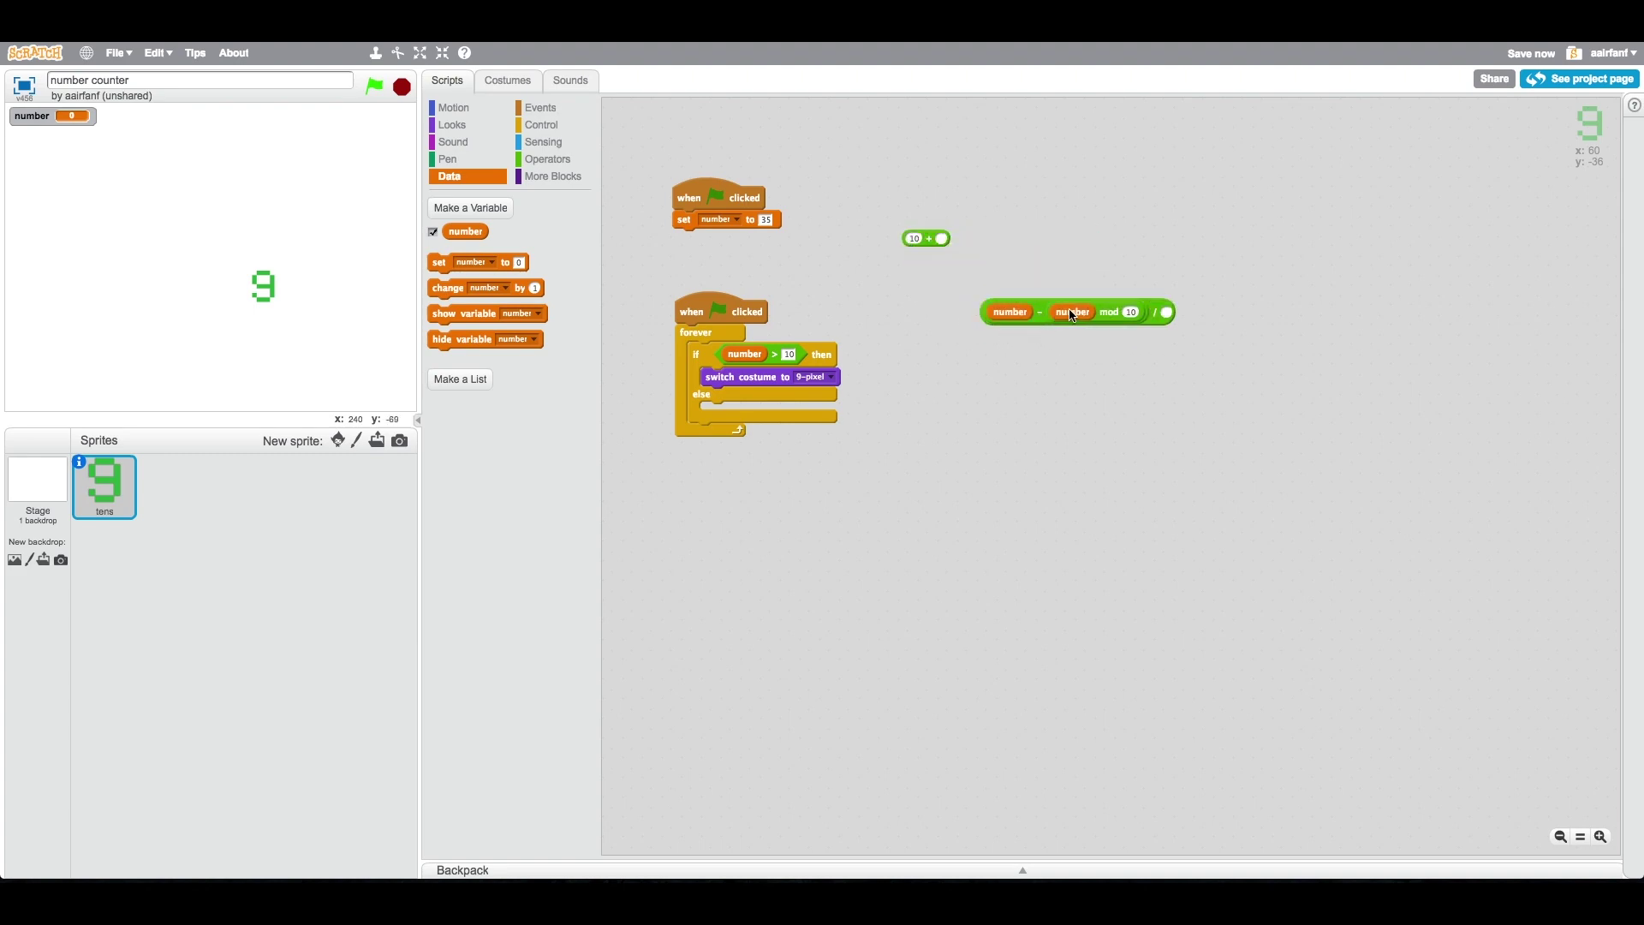
pyautogui.moveTo(1162, 313); pyautogui.dragTo(1094, 256)
pyautogui.click(1092, 244)
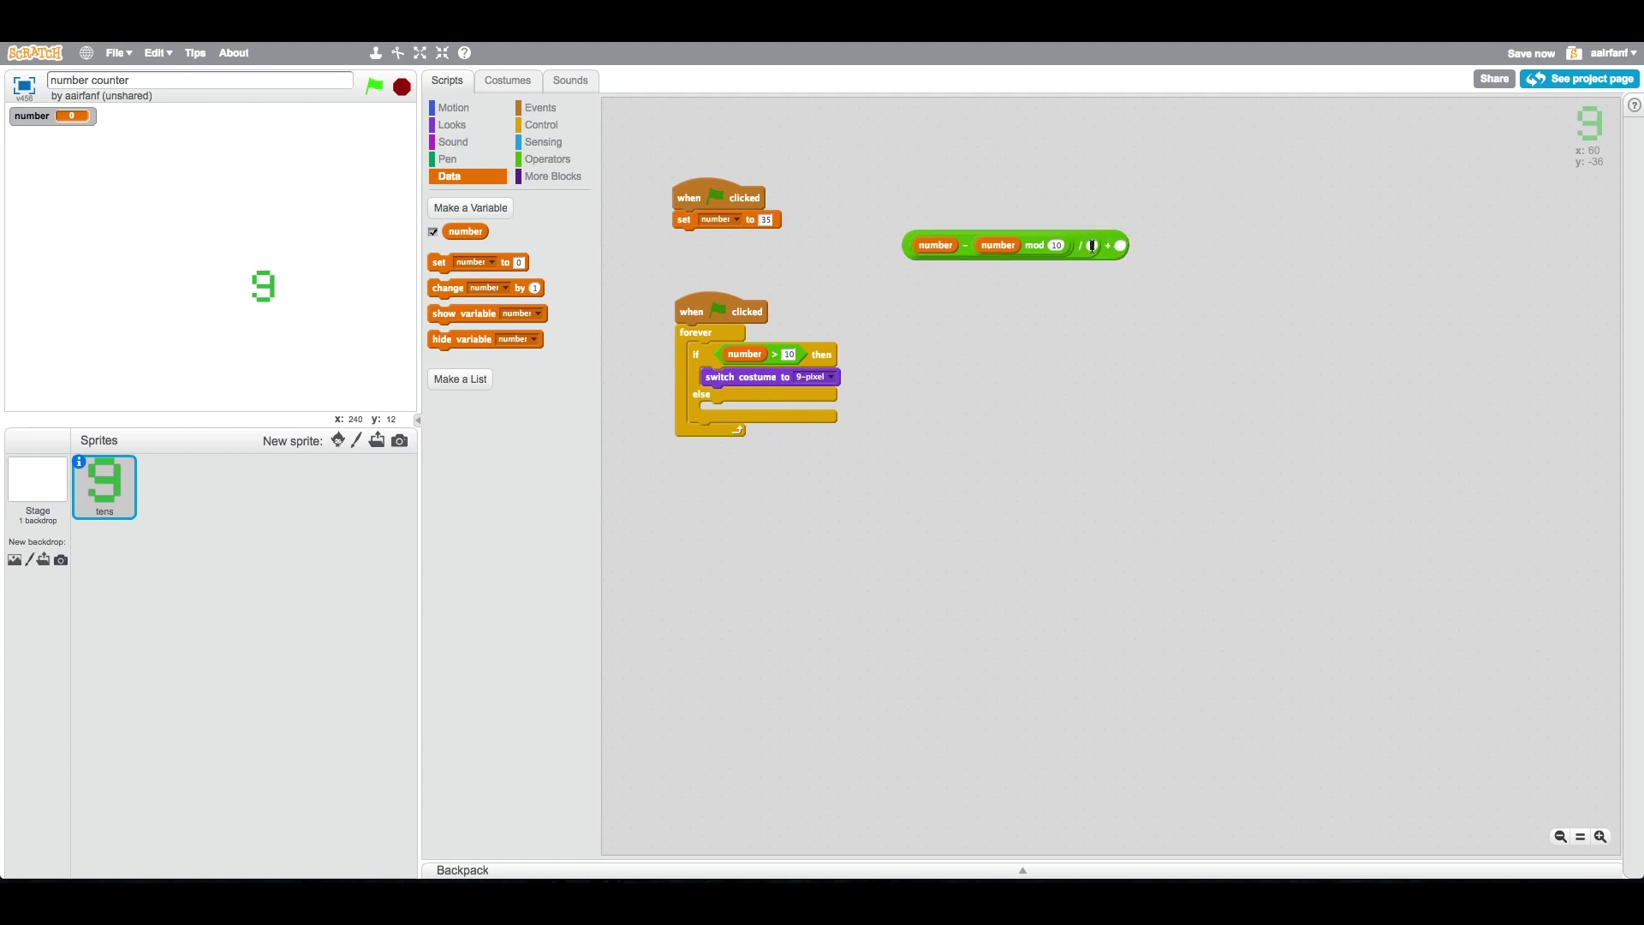
pyautogui.write('10')
pyautogui.press('Tab')
pyautogui.write('1')
pyautogui.moveTo(1129, 263); pyautogui.dragTo(1027, 399)
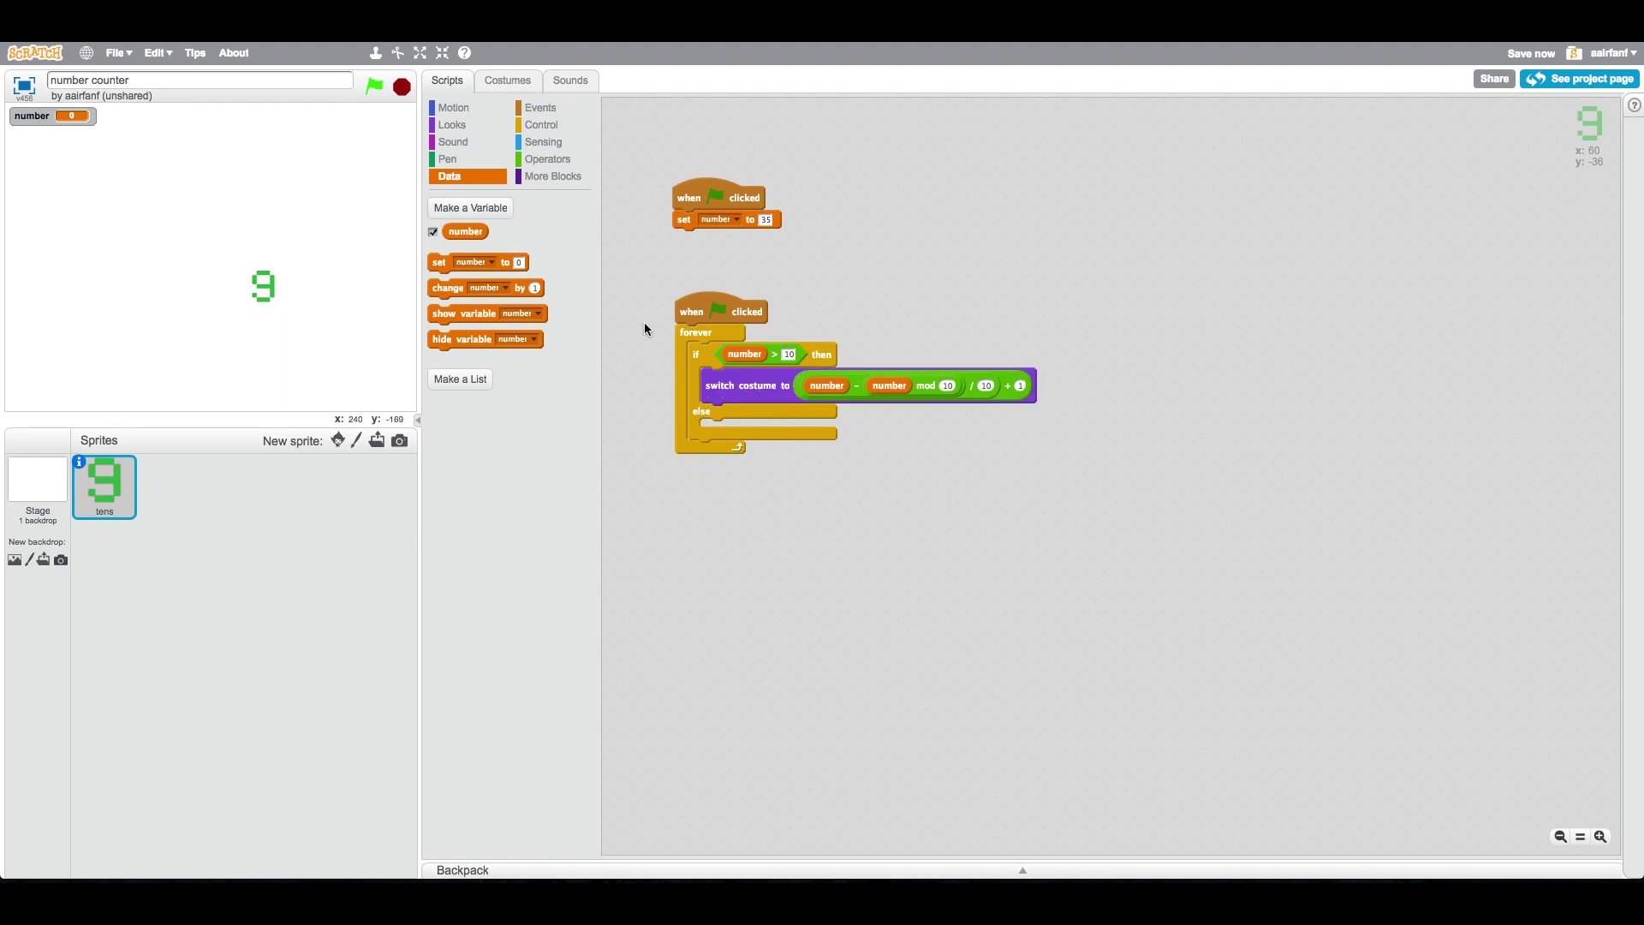
# Switch to the 0-pixel costume in the else branch and run the project, showing 3
pyautogui.click(458, 127)
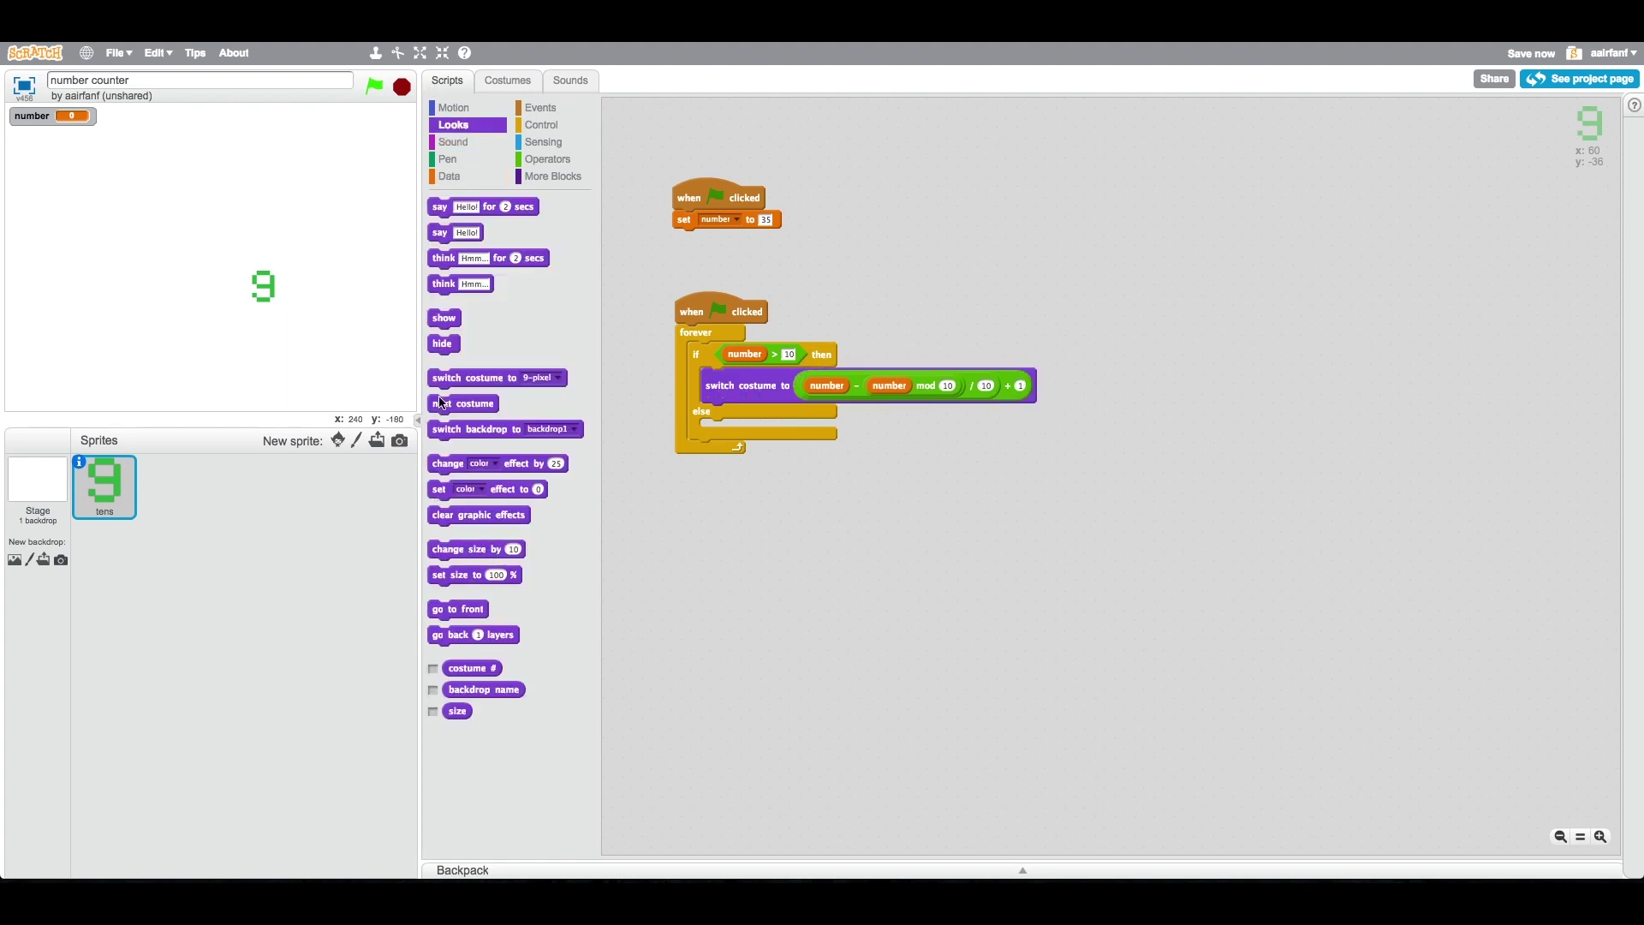
pyautogui.moveTo(441, 377); pyautogui.dragTo(715, 429)
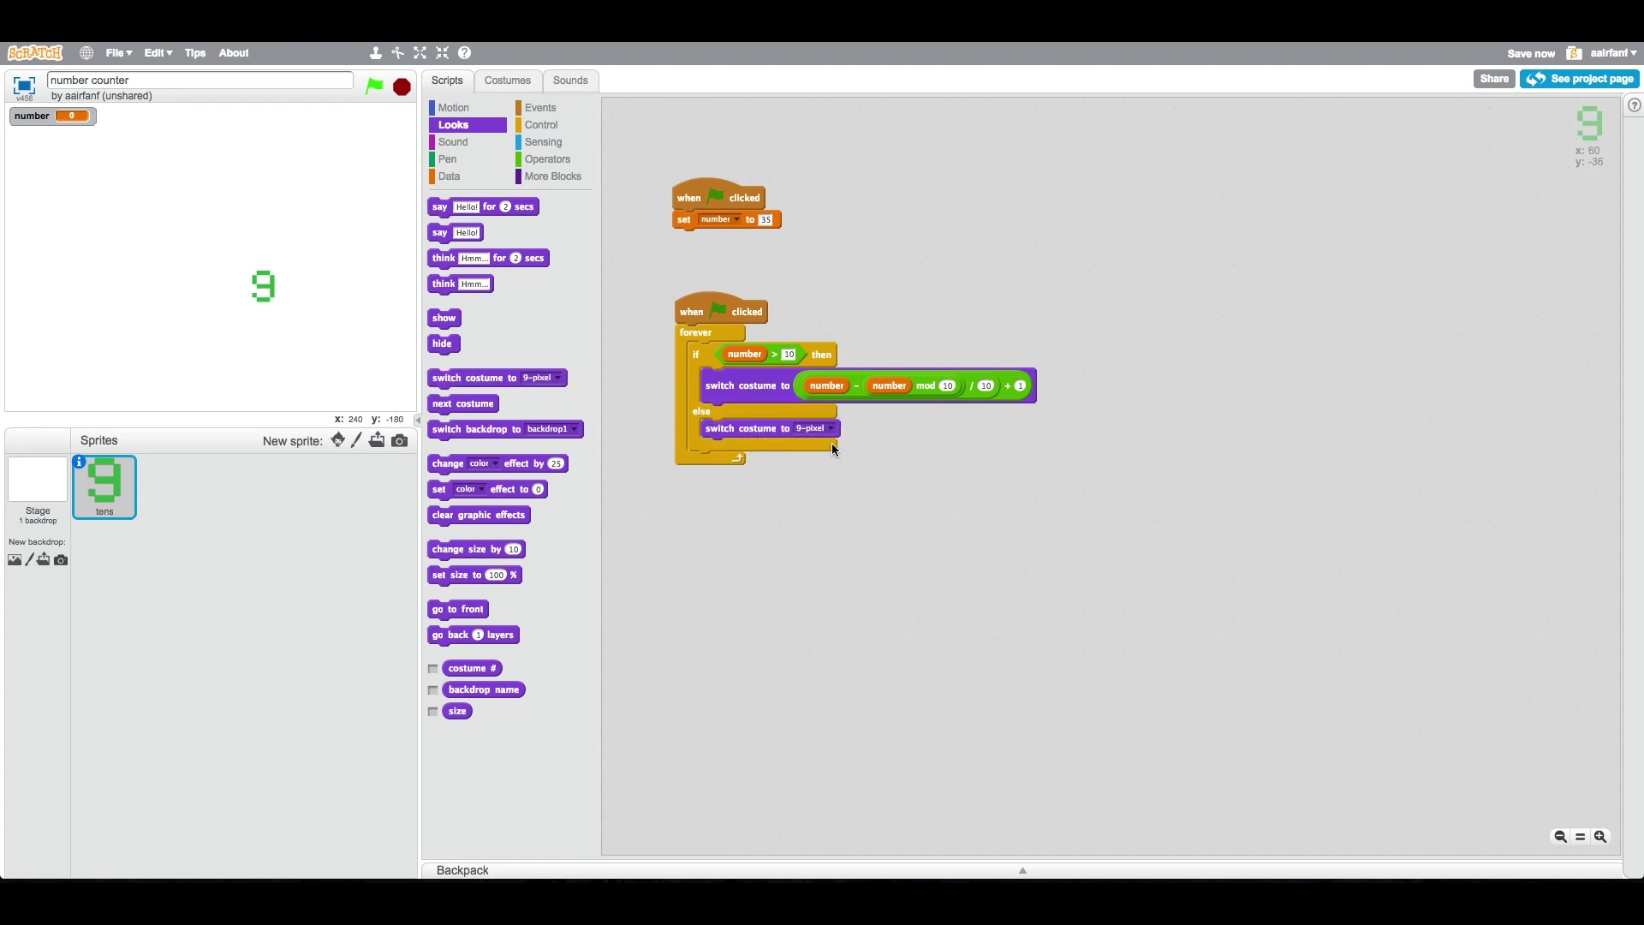
pyautogui.click(834, 430)
pyautogui.click(375, 84)
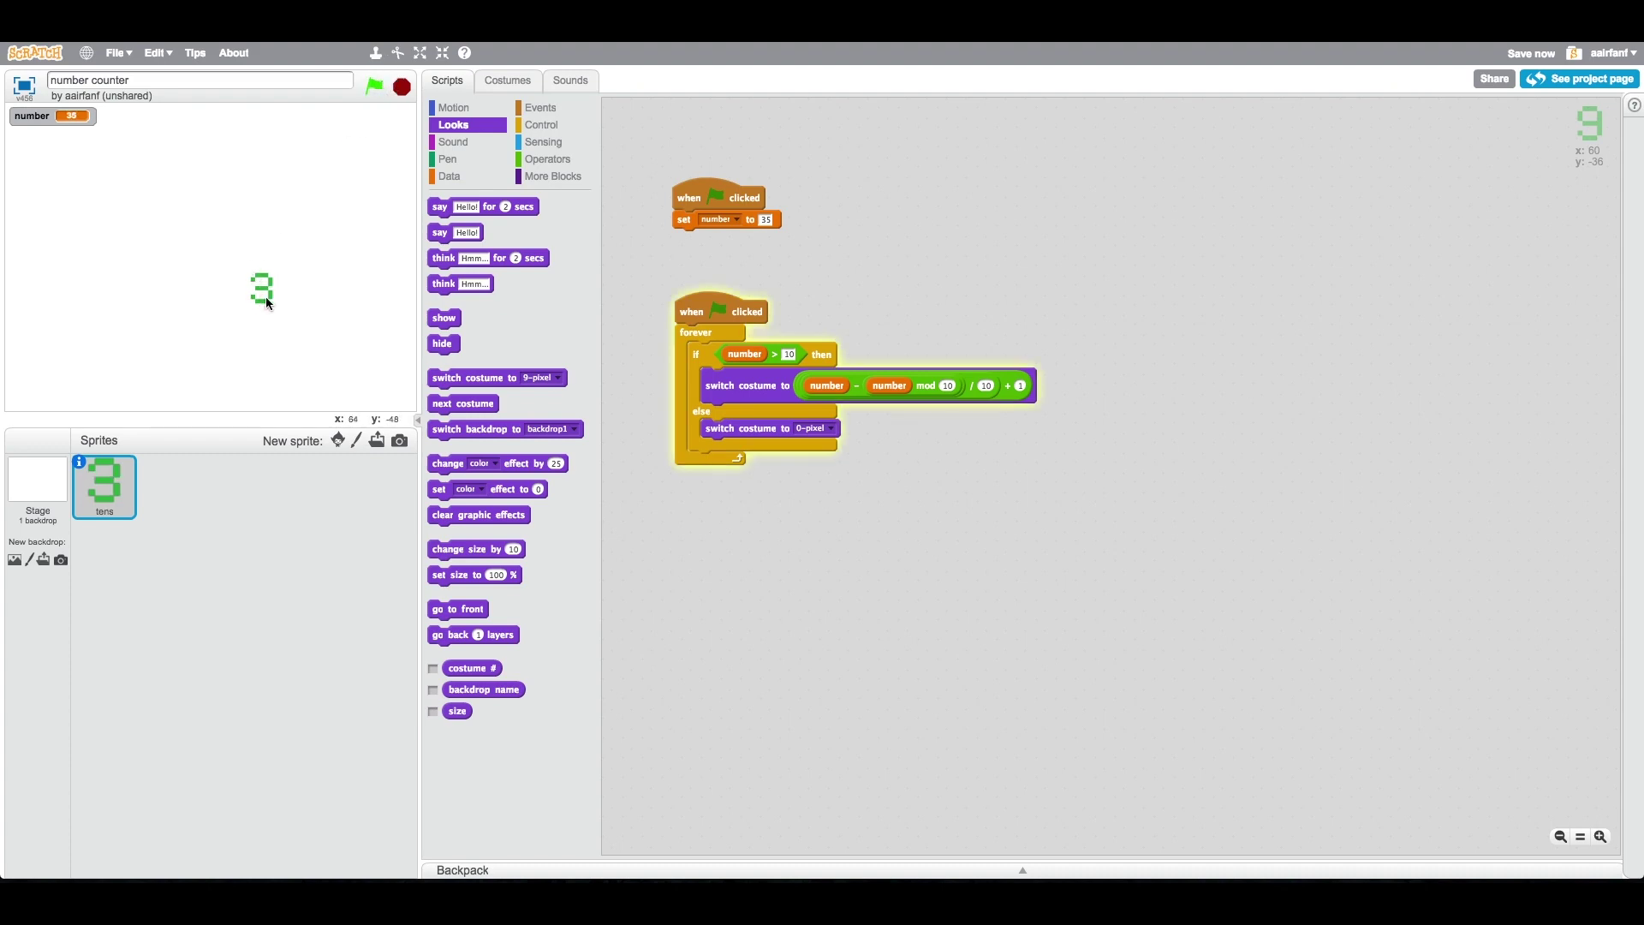
# Duplicate the tens sprite, place the copy beside it, and rename it 'ones'
pyautogui.rightClick(99, 491)
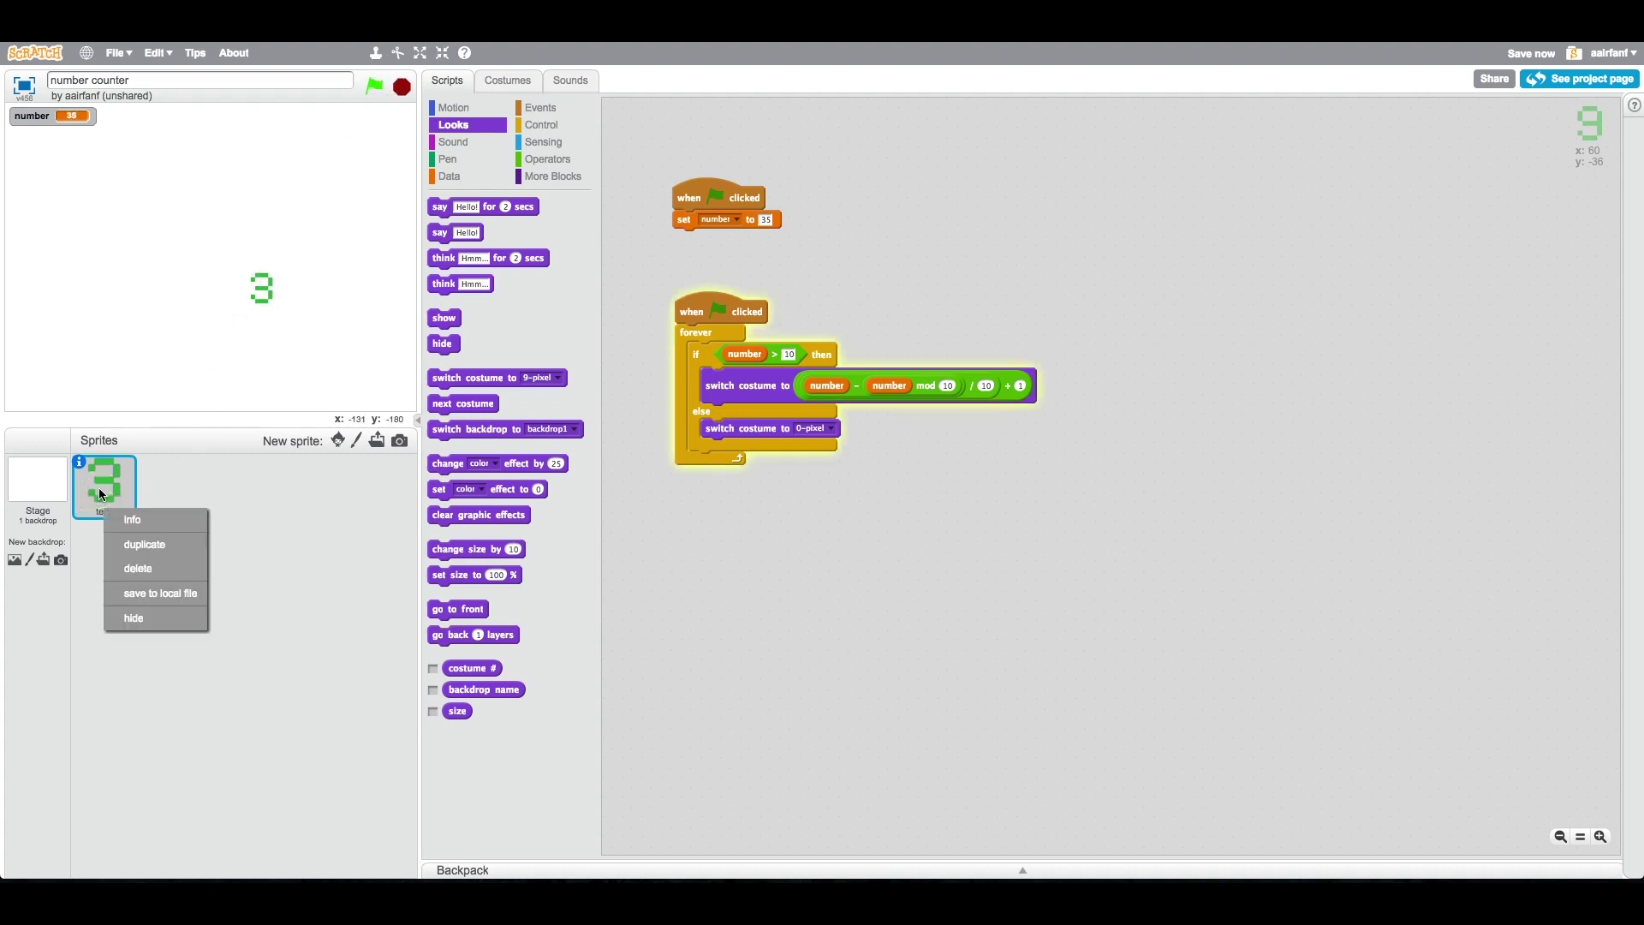
pyautogui.click(138, 544)
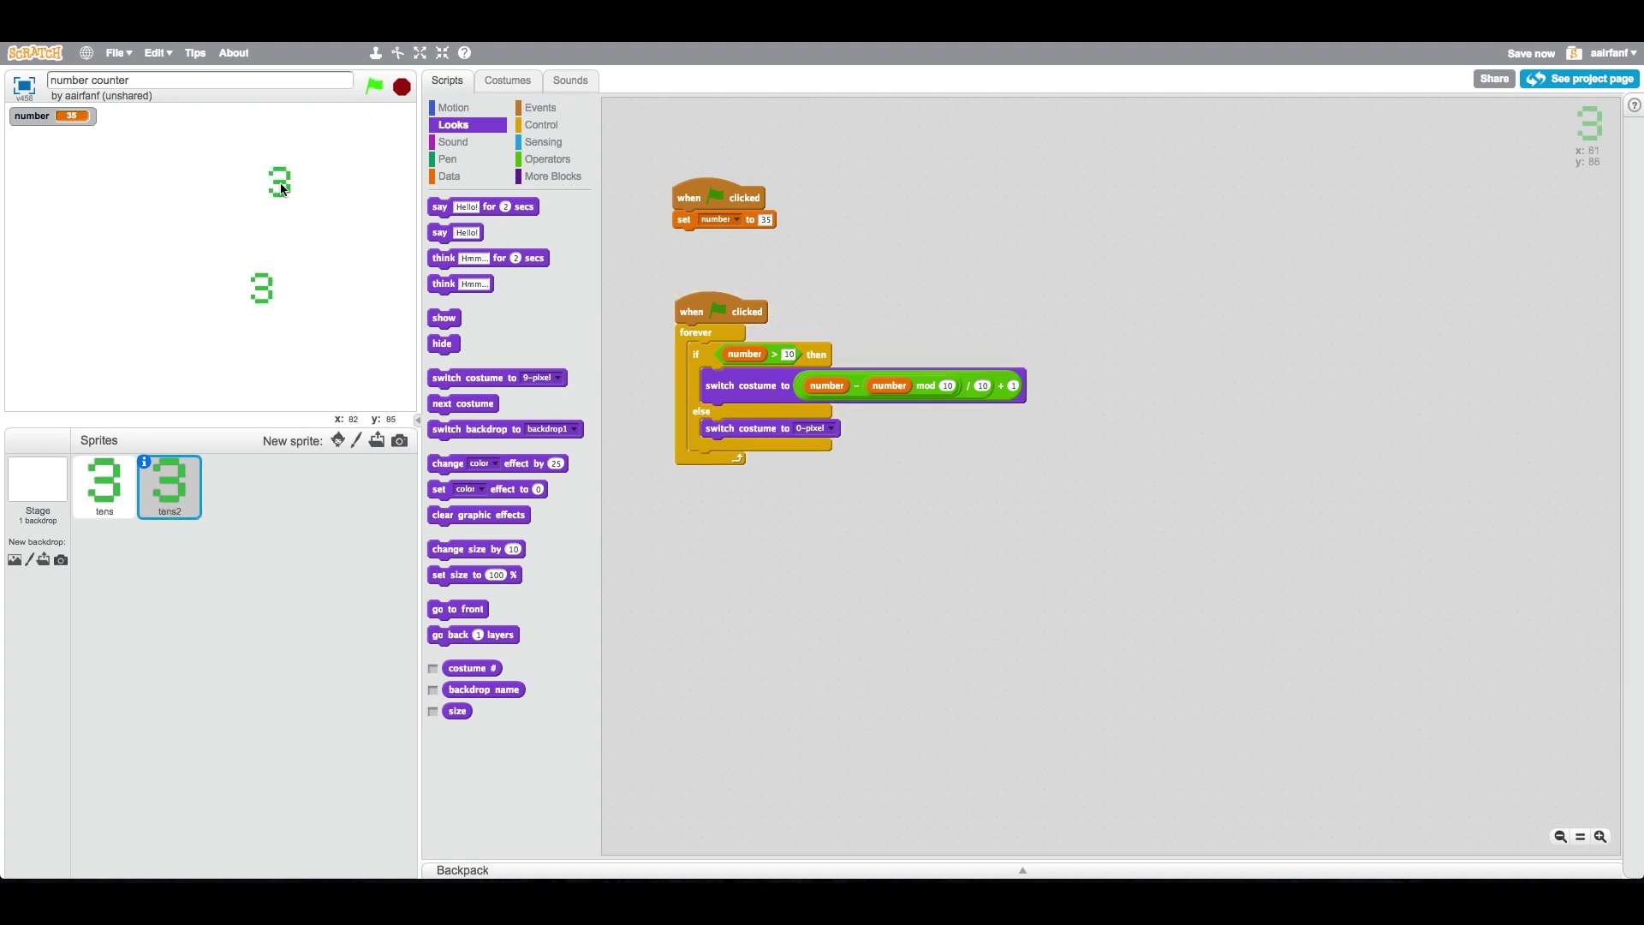
pyautogui.moveTo(282, 188); pyautogui.dragTo(294, 292)
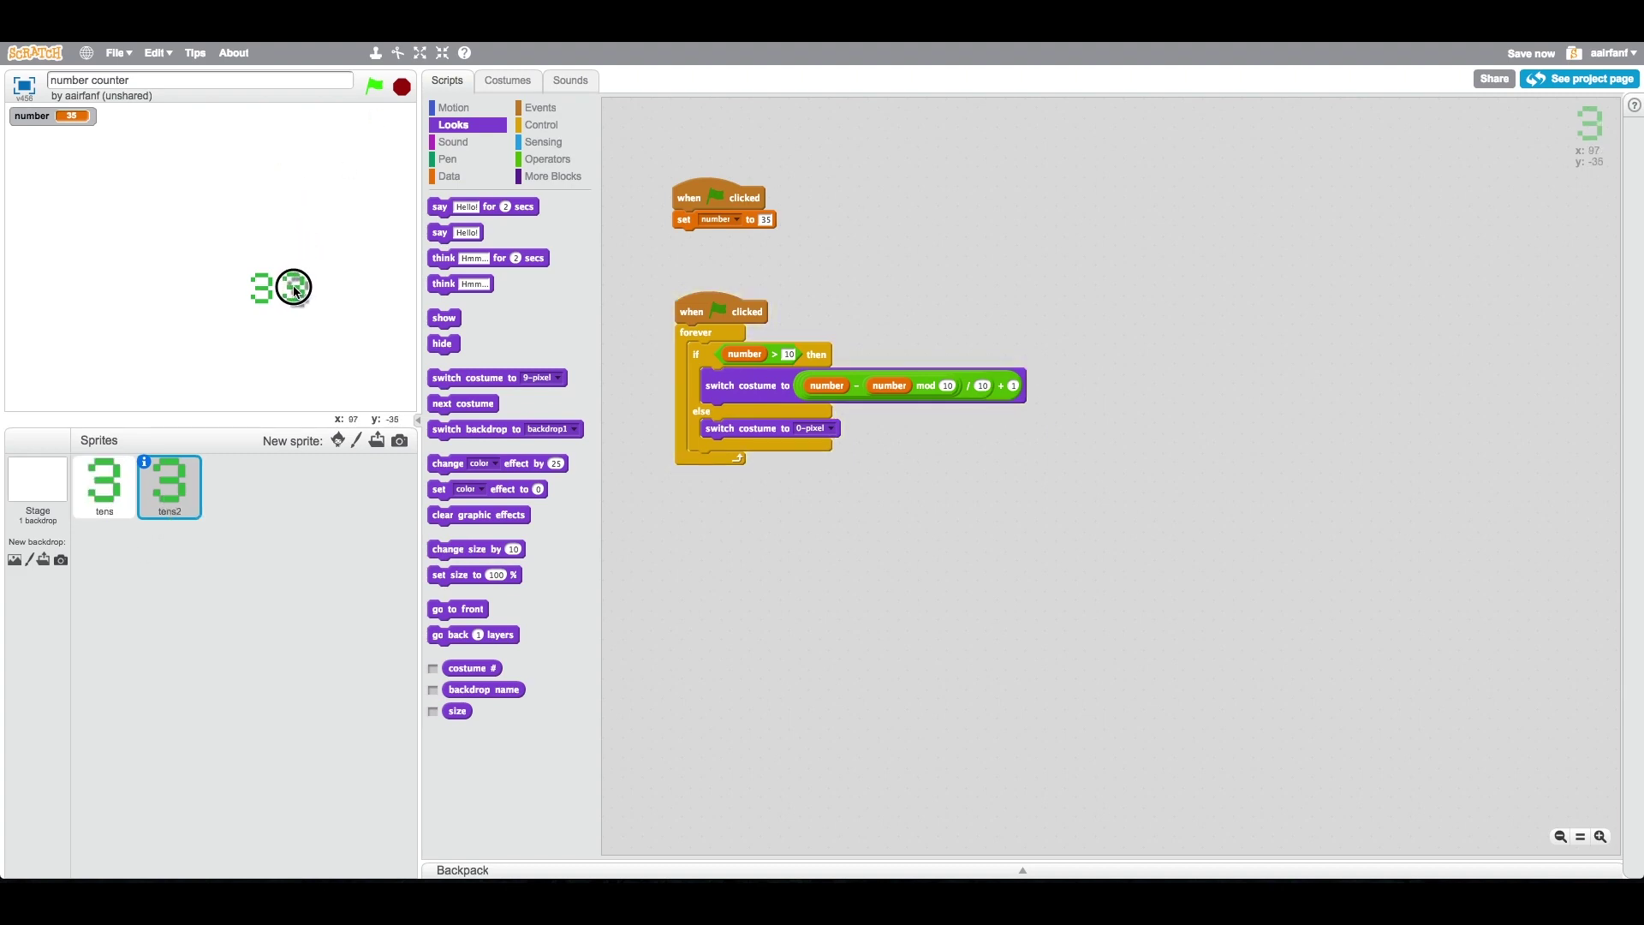
pyautogui.click(144, 462)
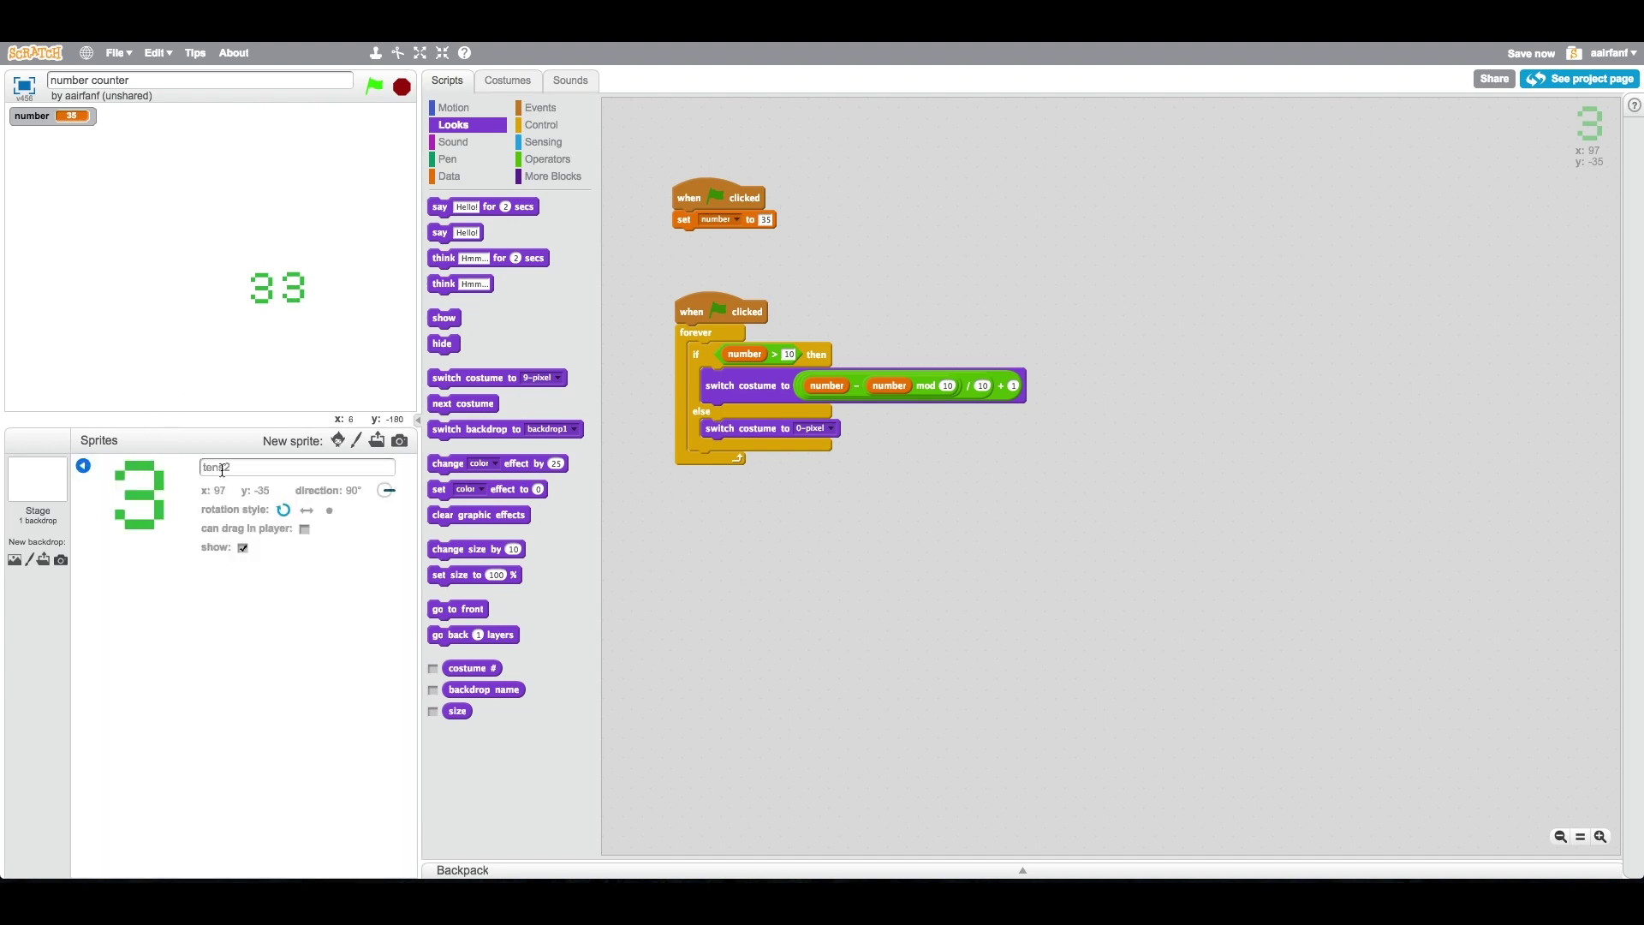
pyautogui.doubleClick(221, 468)
pyautogui.write('ones')
pyautogui.click(82, 464)
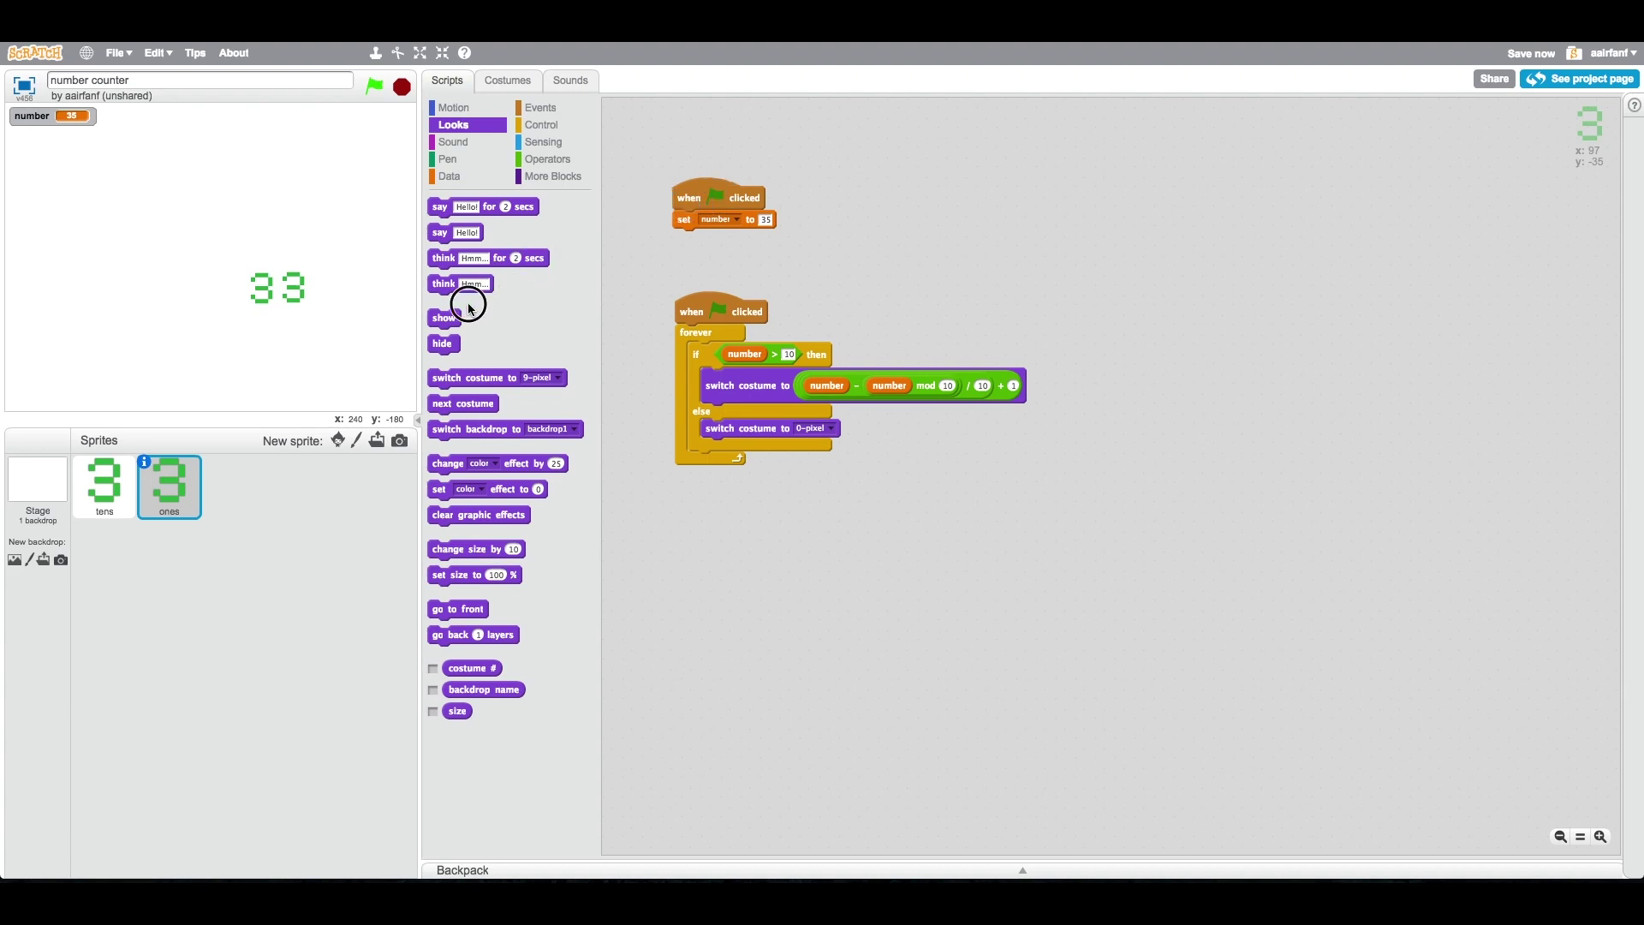
# In ones, delete the set-number script and make the if-branch costume number mod 10 + 1
pyautogui.moveTo(709, 191); pyautogui.dragTo(467, 277)
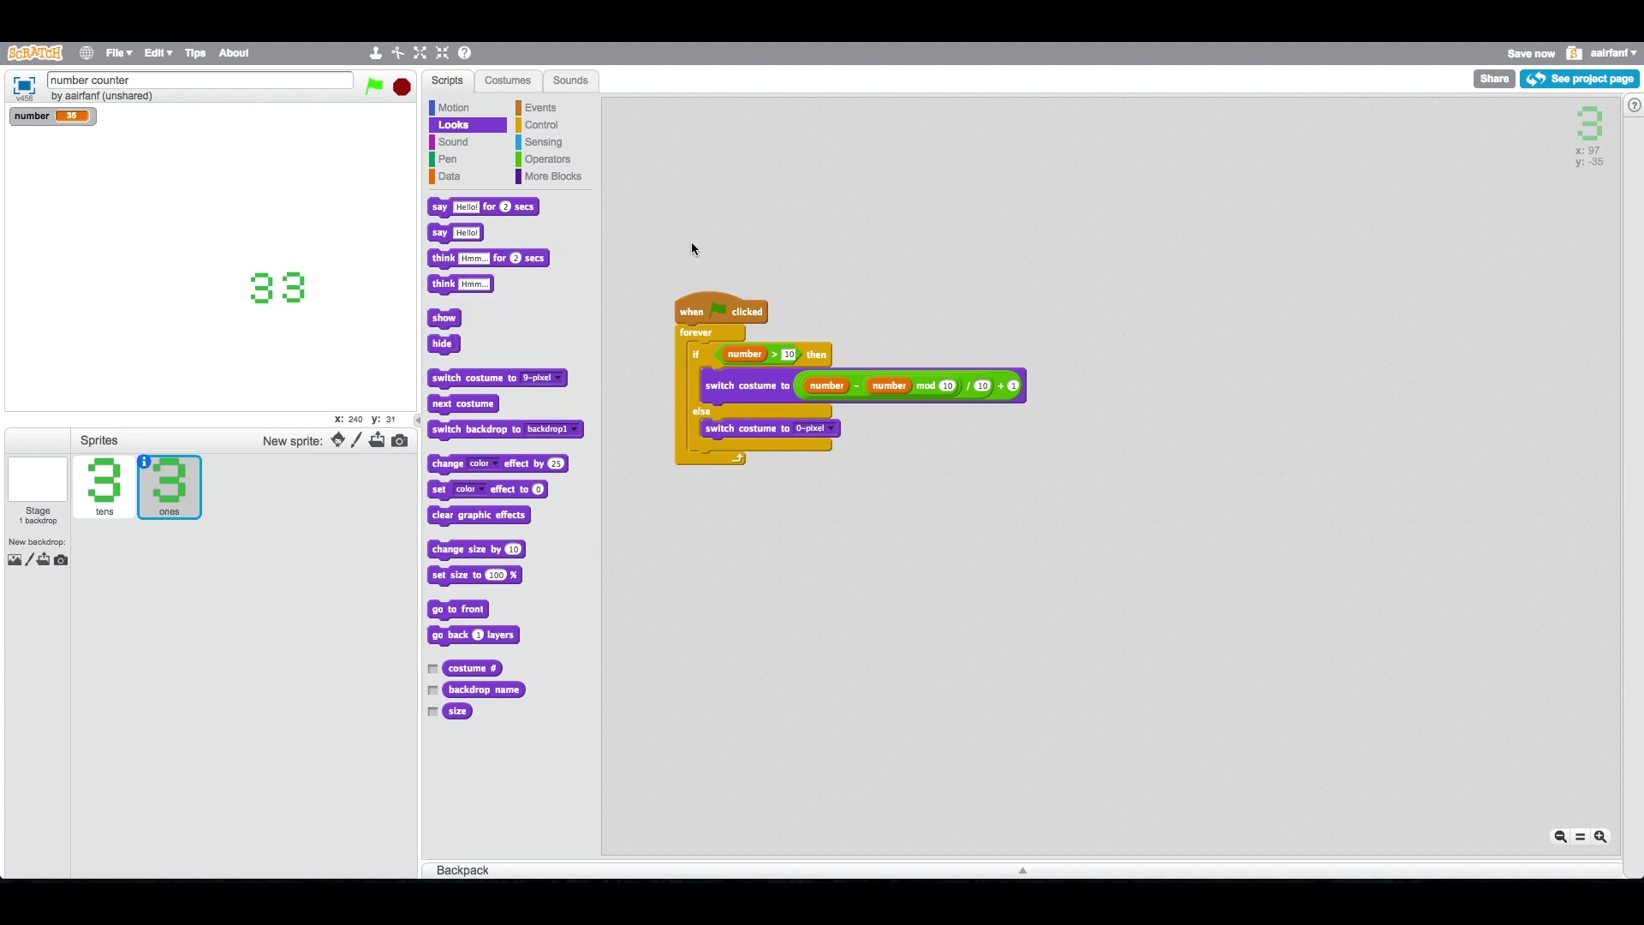
pyautogui.moveTo(925, 385); pyautogui.dragTo(911, 486)
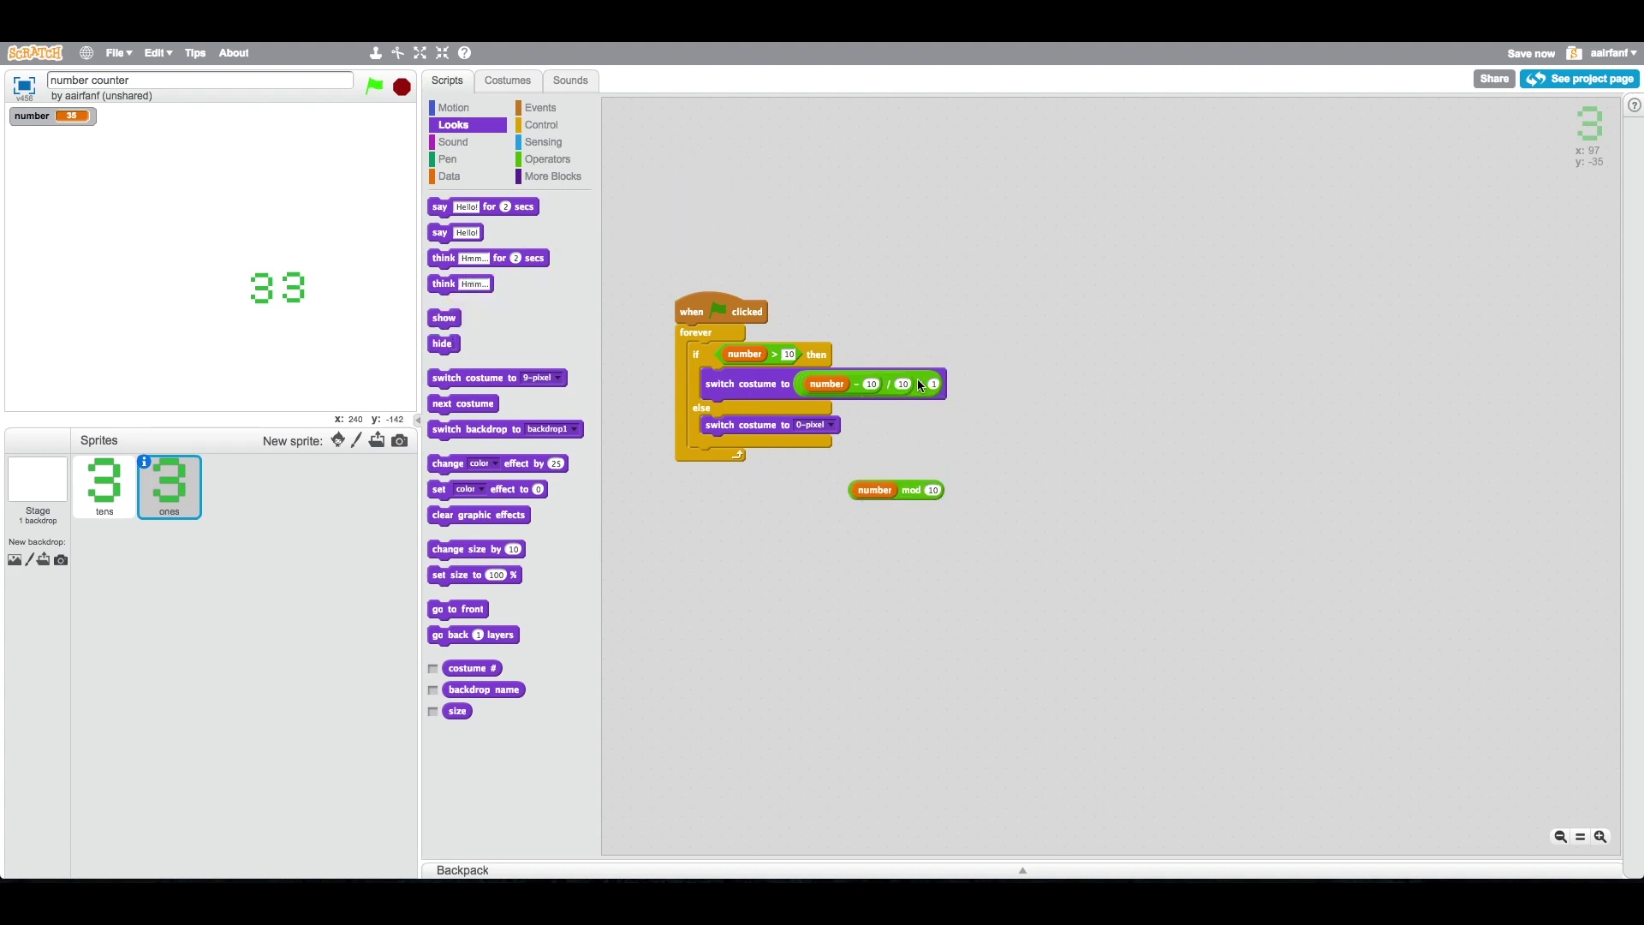
pyautogui.moveTo(917, 384)
pyautogui.mouseDown()
pyautogui.moveTo(1042, 464)
pyautogui.moveTo(1127, 480)
pyautogui.moveTo(591, 503)
pyautogui.mouseUp()
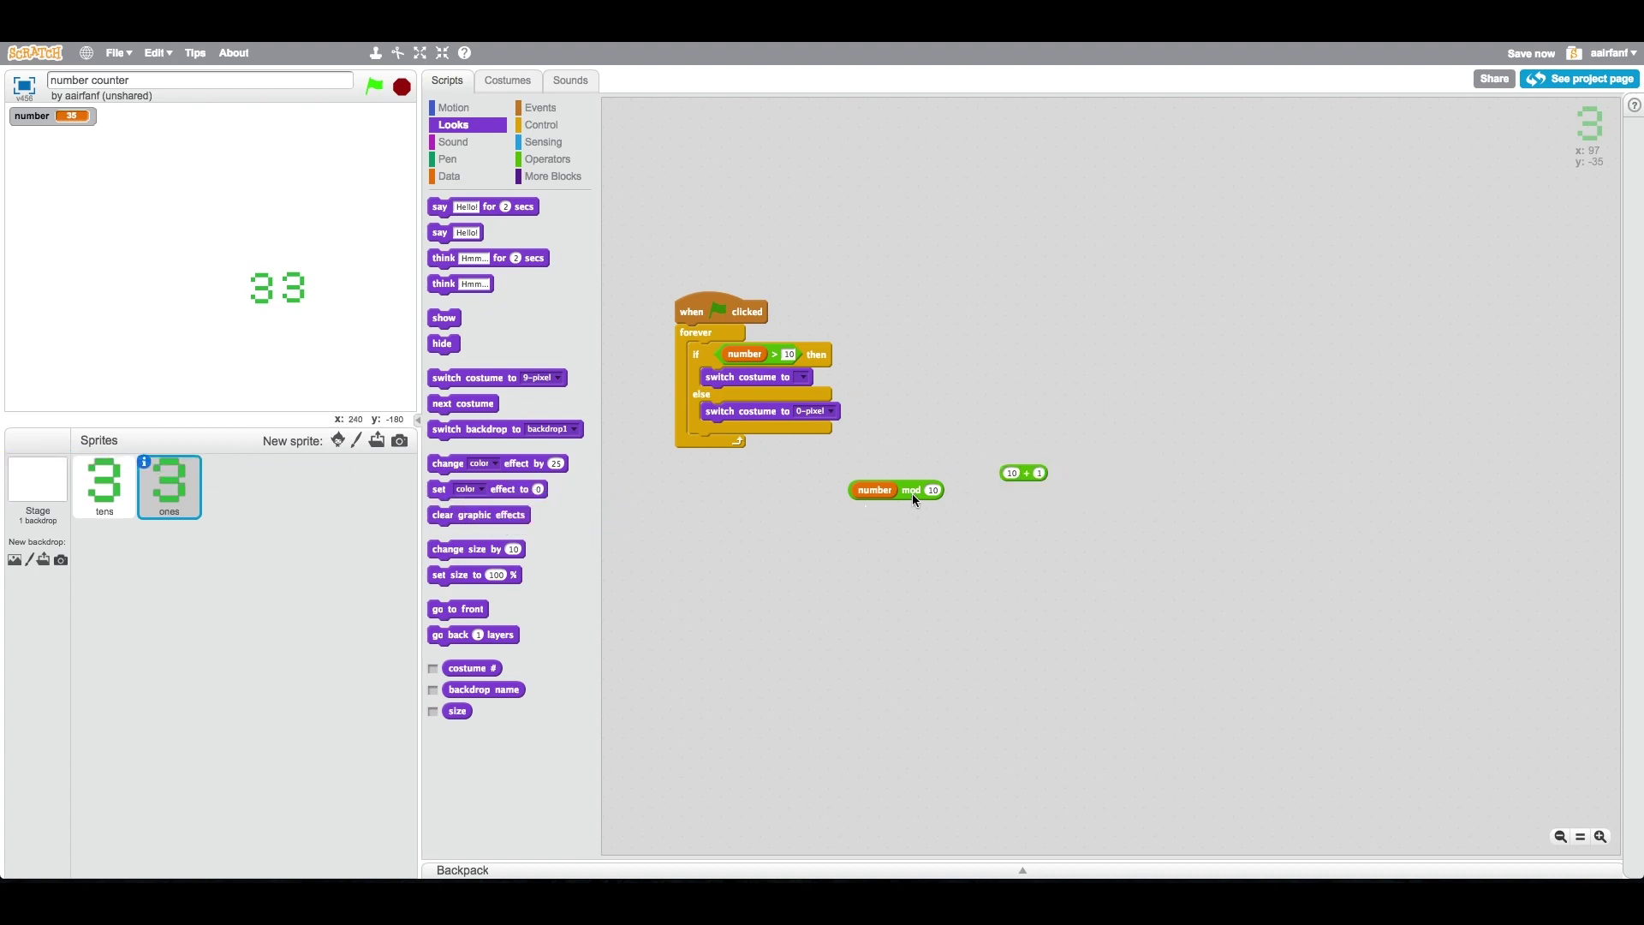
pyautogui.moveTo(912, 493)
pyautogui.mouseDown()
pyautogui.moveTo(1073, 482)
pyautogui.moveTo(905, 392)
pyautogui.mouseUp()
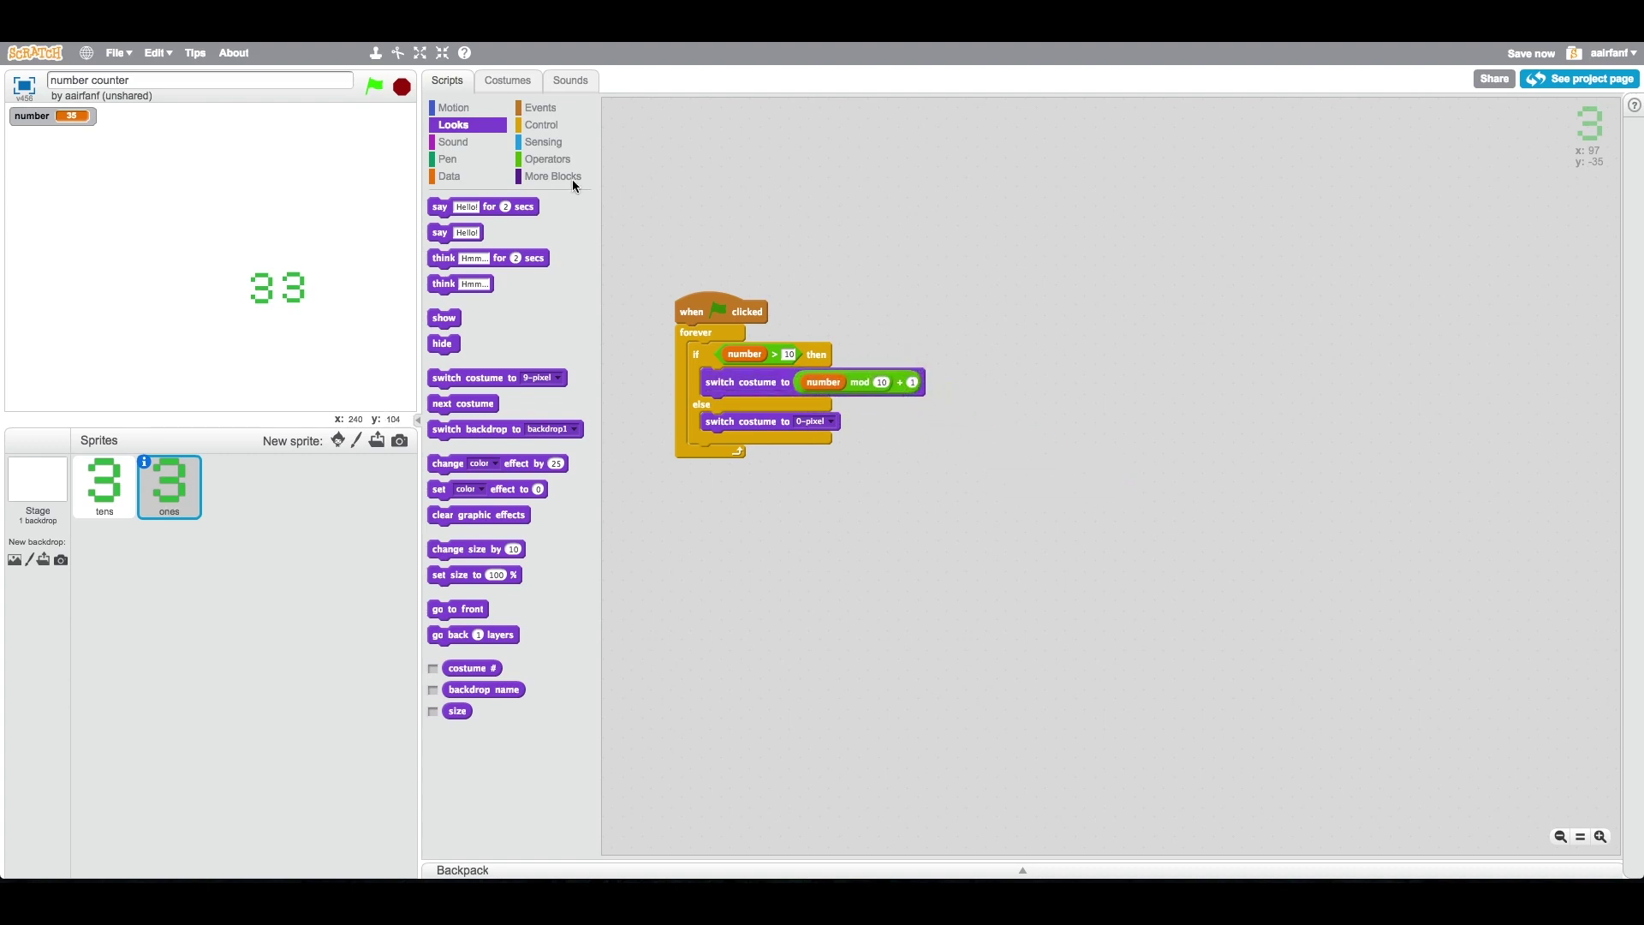
# Give the else costume switch number + 1 and run the project, showing 35
pyautogui.click(548, 159)
pyautogui.moveTo(448, 206); pyautogui.dragTo(835, 430)
pyautogui.click(825, 422)
pyautogui.write('1')
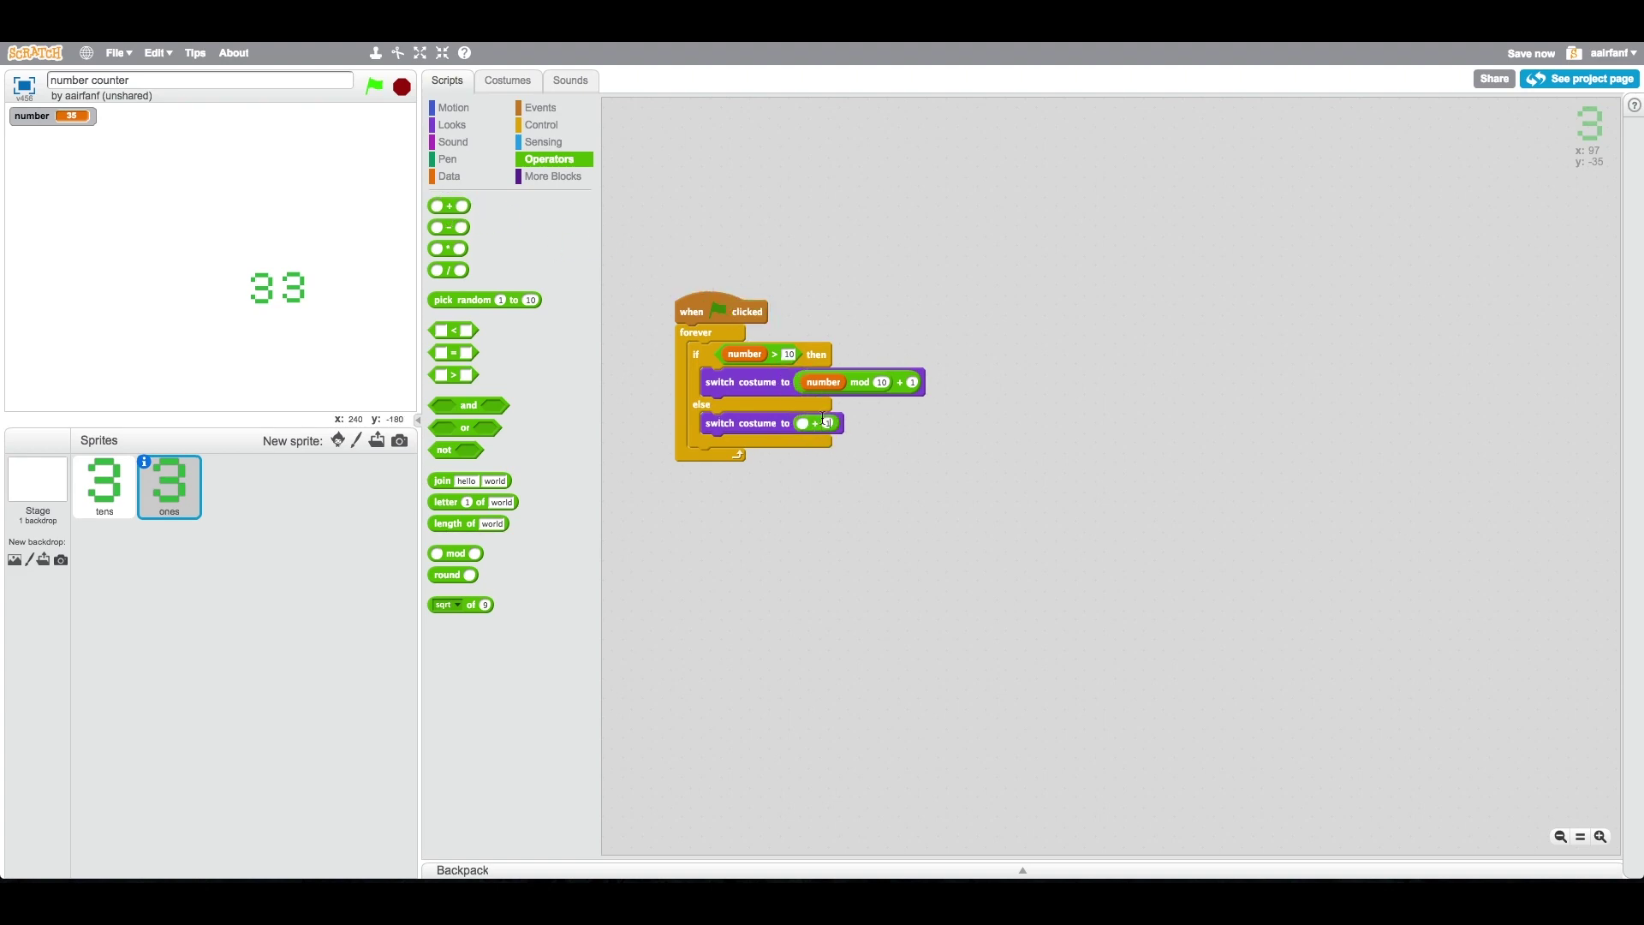
pyautogui.click(456, 175)
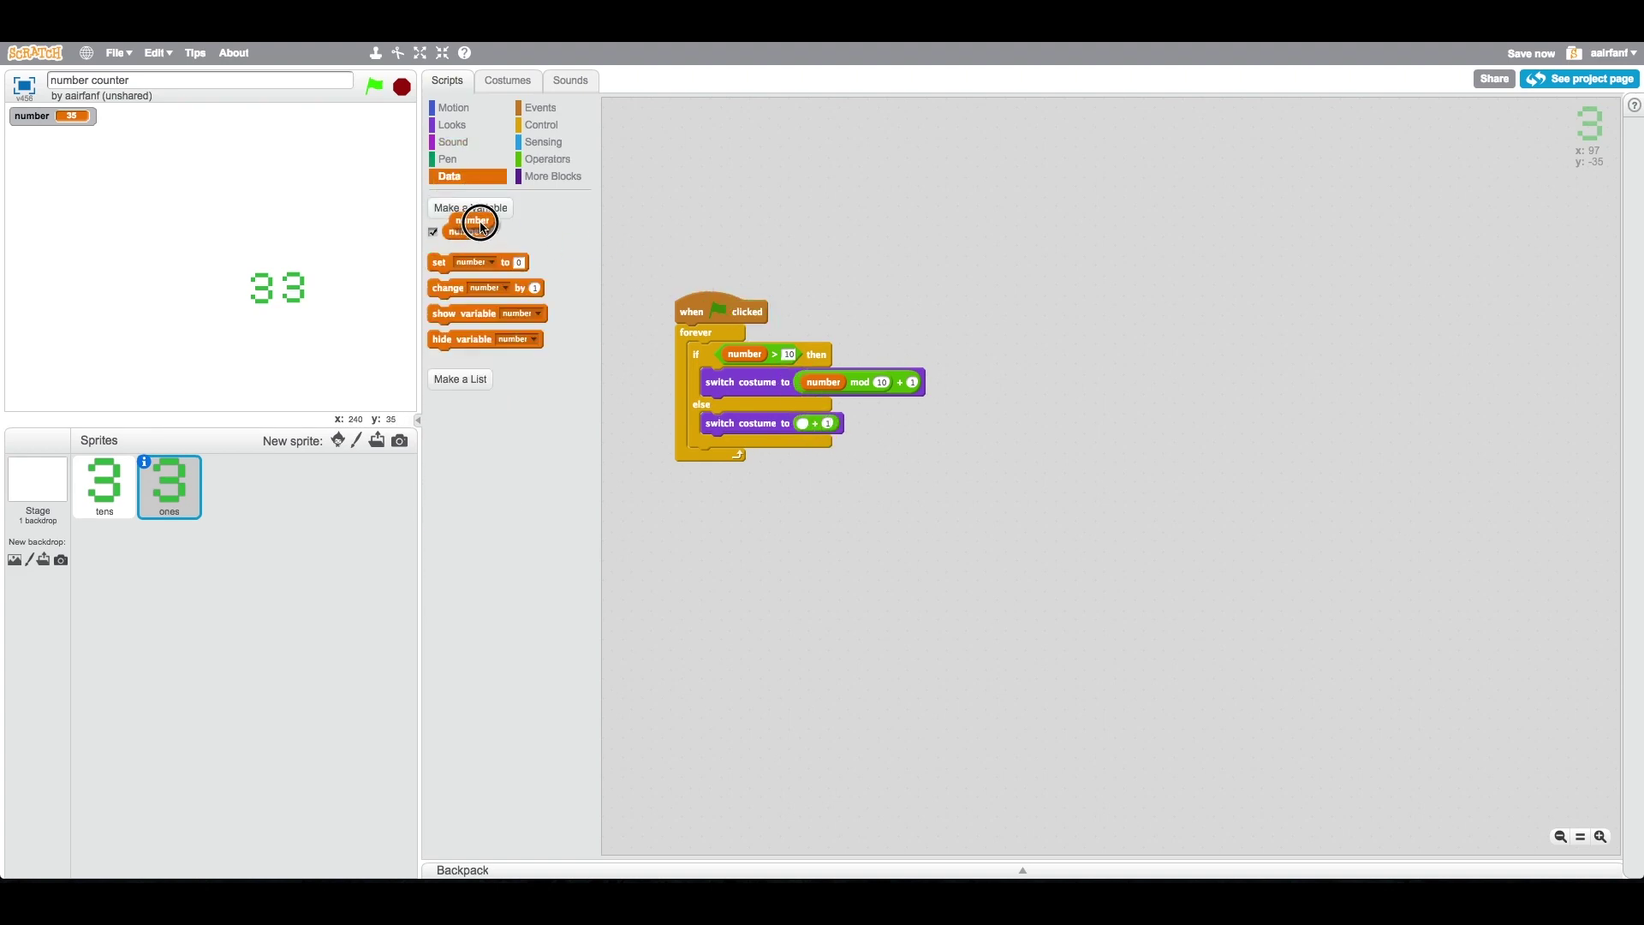
pyautogui.moveTo(478, 223); pyautogui.dragTo(810, 425)
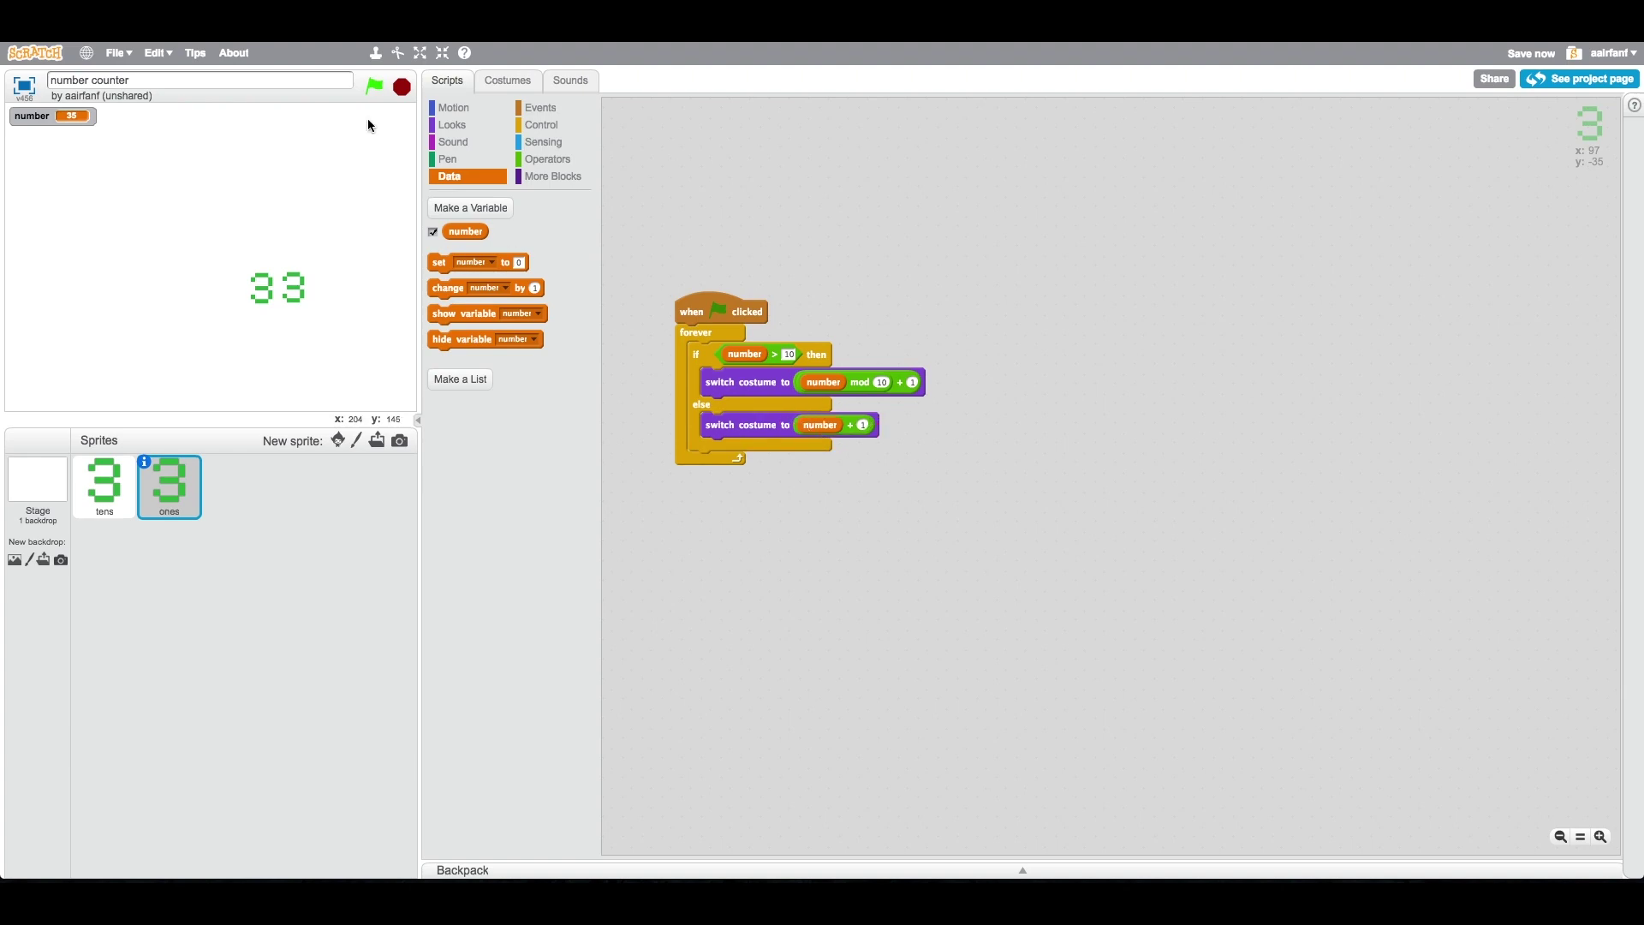
pyautogui.click(374, 86)
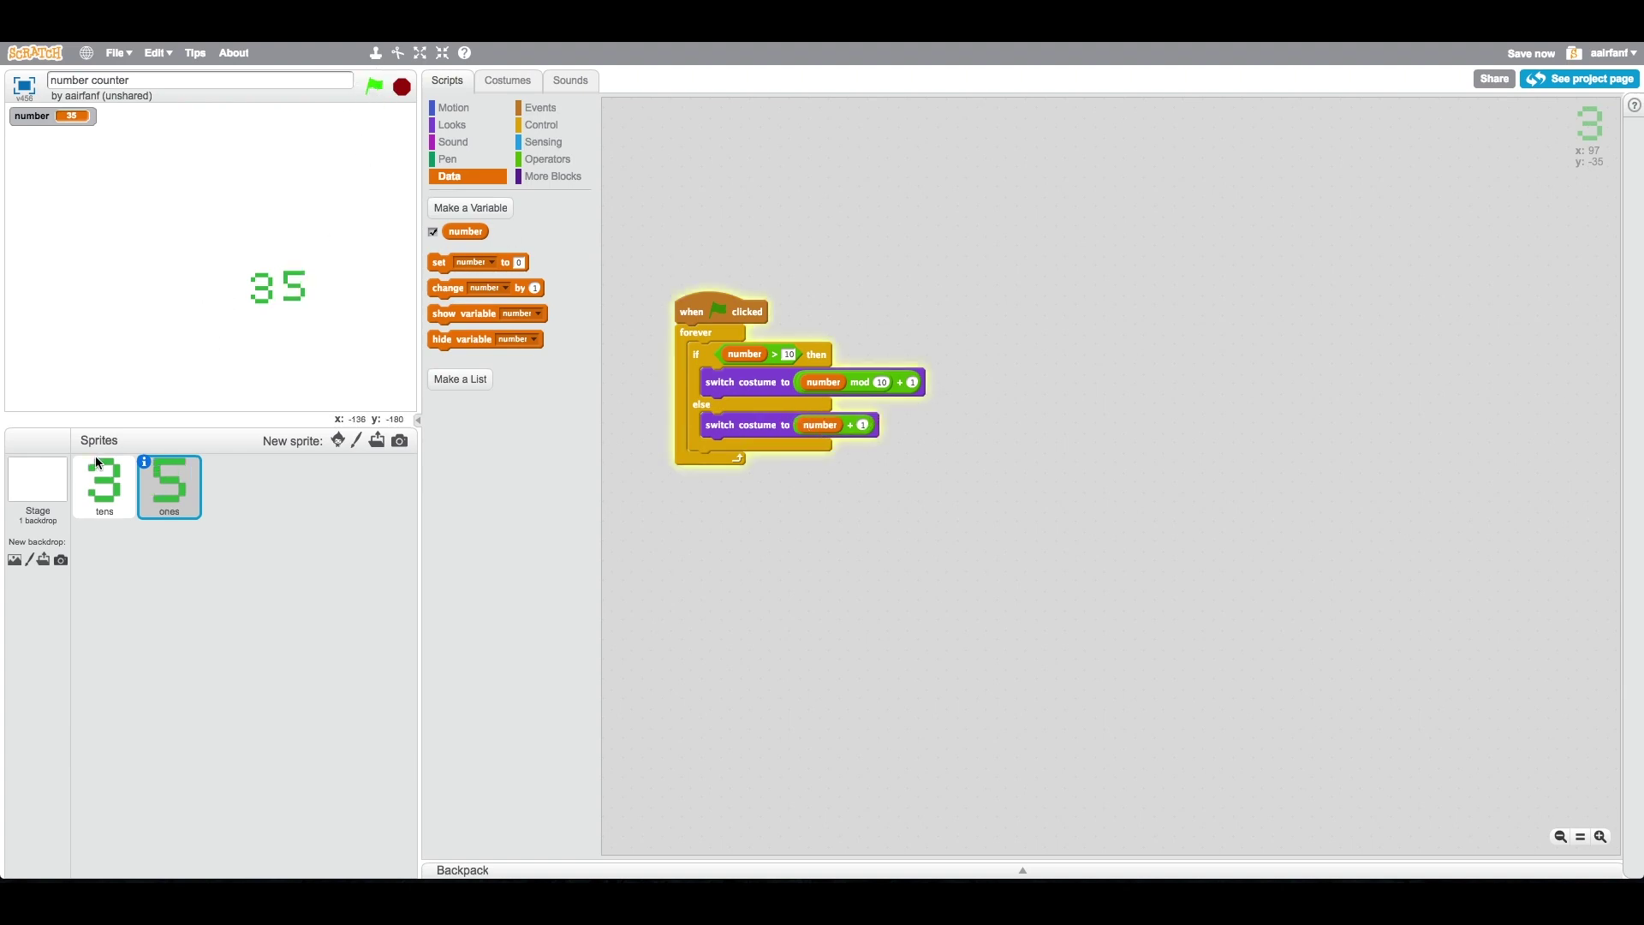
# In the tens sprite, set the starting number to 67 and run the project to show 67
pyautogui.click(102, 483)
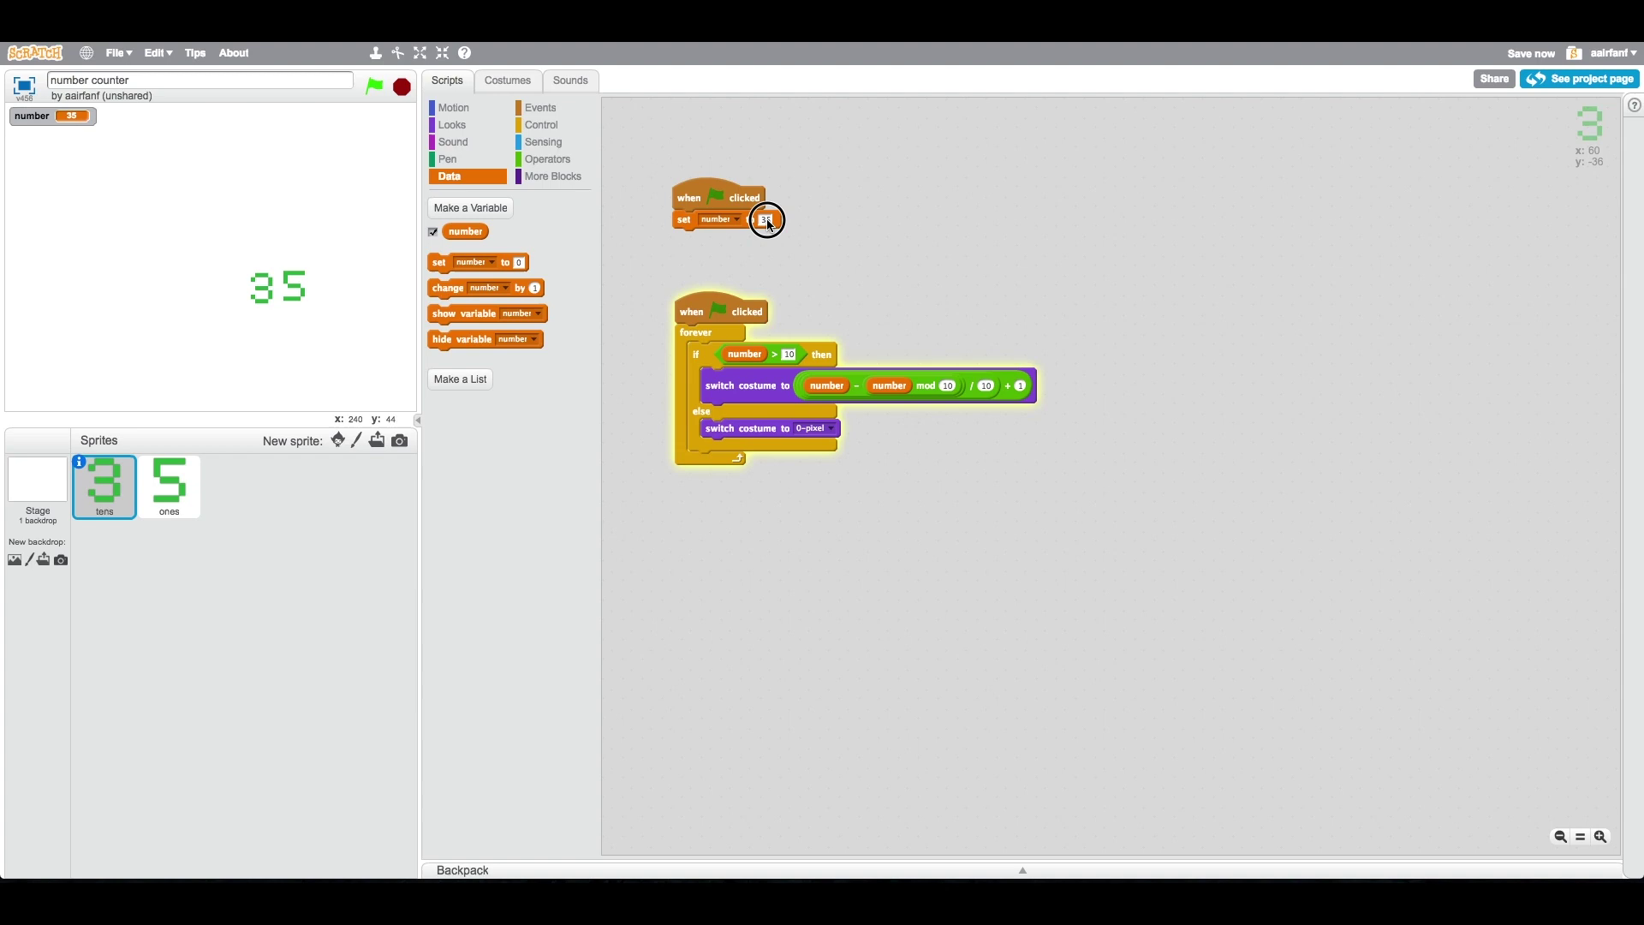
pyautogui.write('67')
pyautogui.click(372, 87)
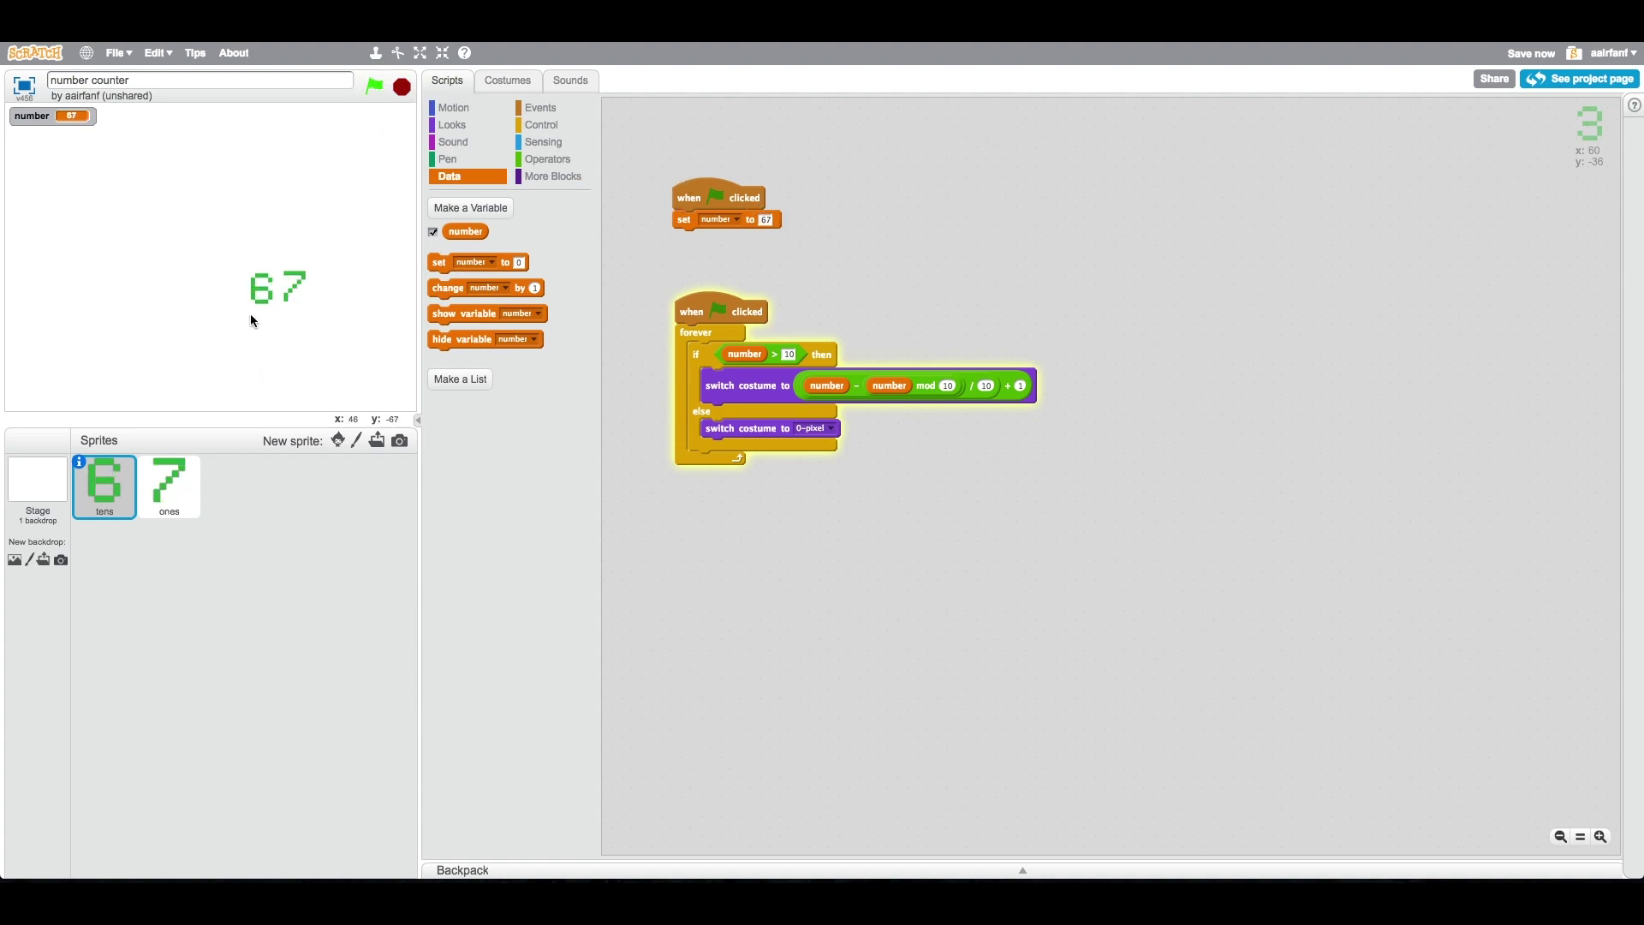
pyautogui.click(267, 300)
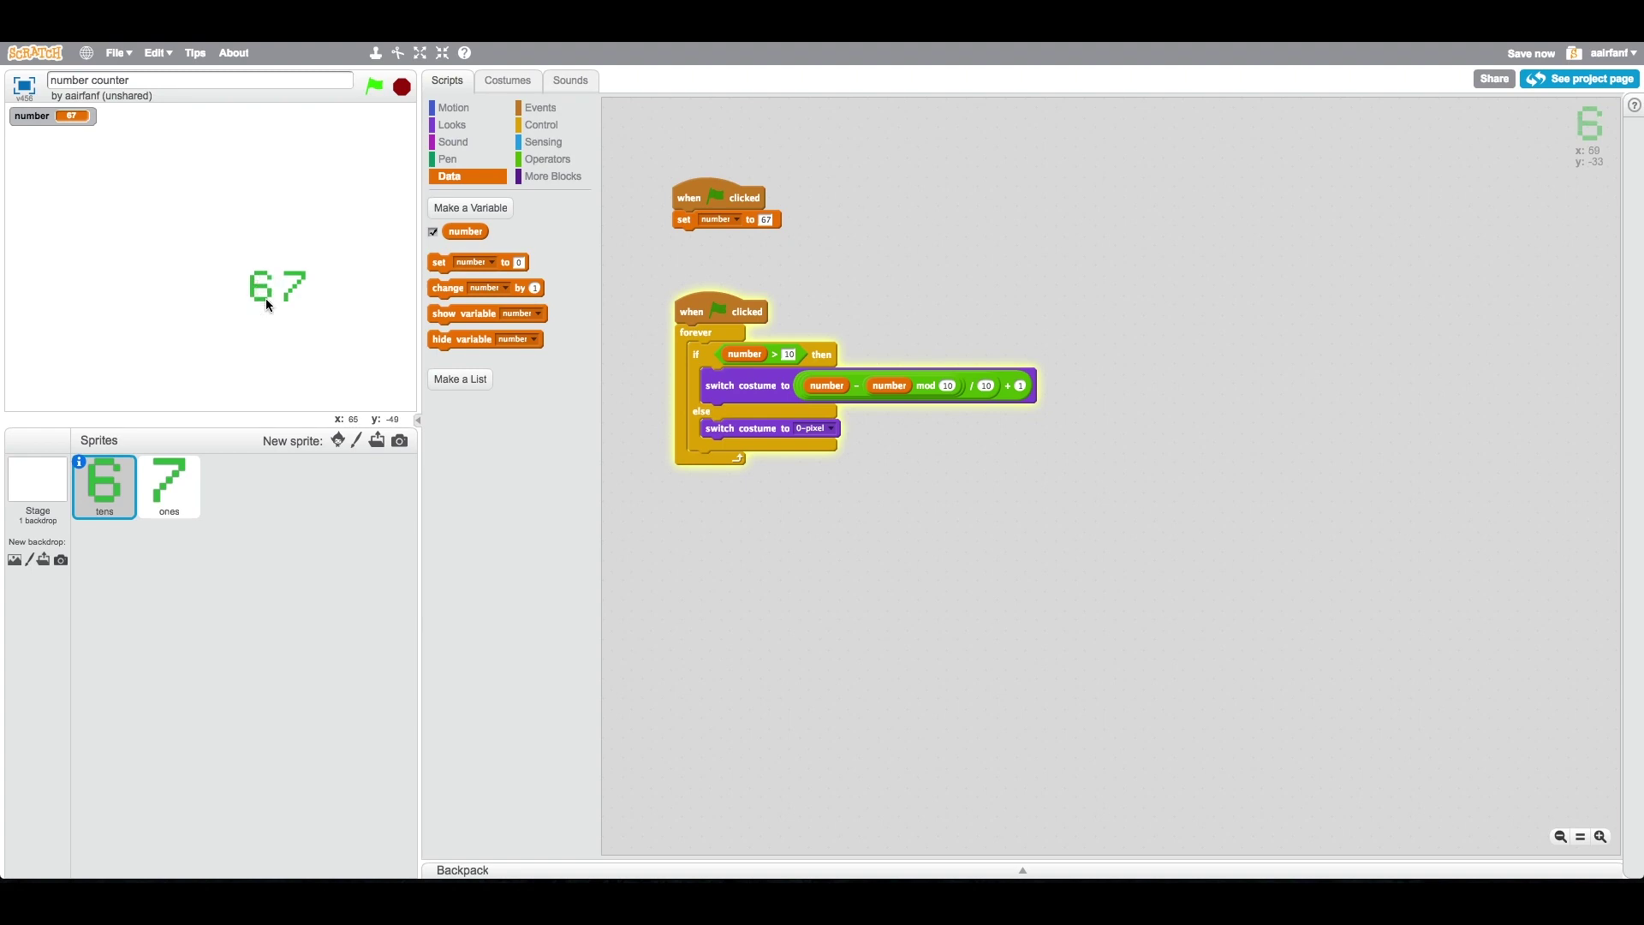